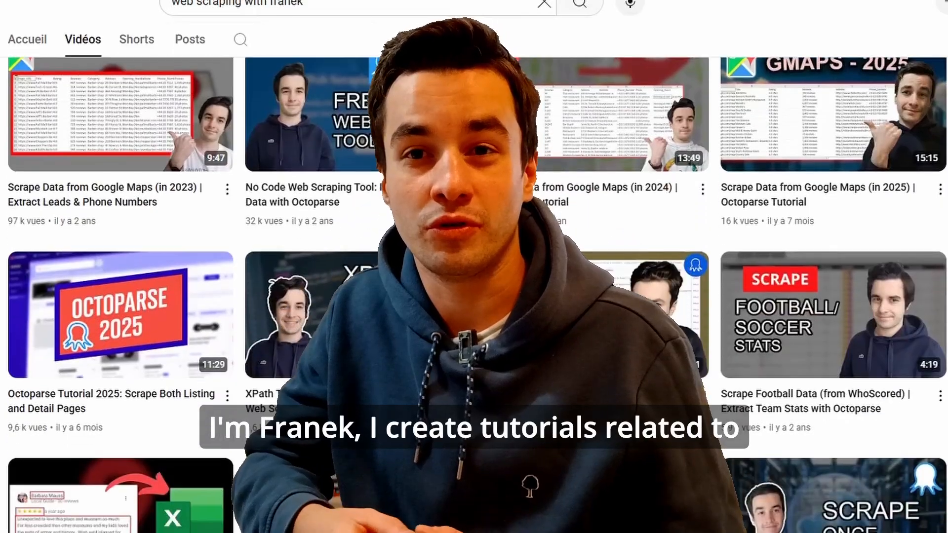
{"action": "scroll", "coordinate": [474, 296], "scroll_direction": "down", "scroll_amount": 10}
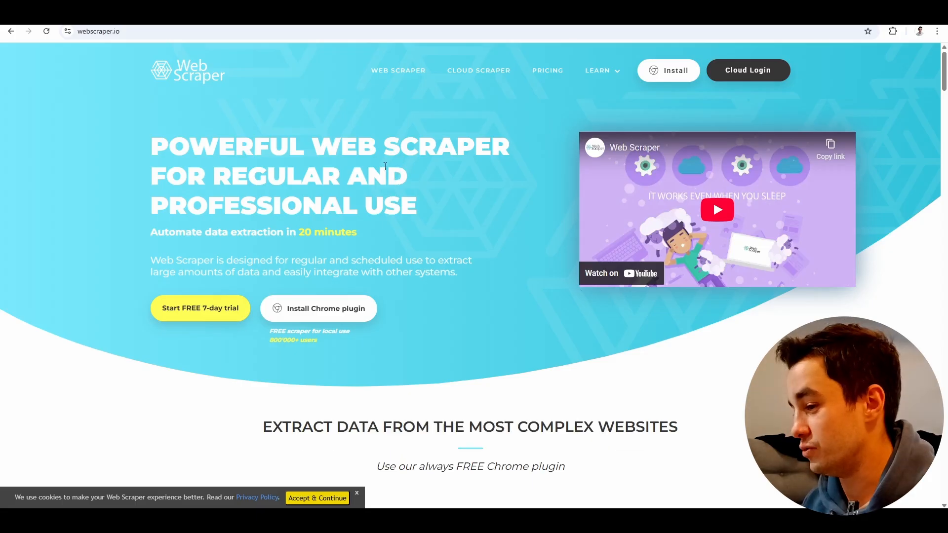
Open the Web Scraper extension's Chrome Web Store page and check for it among the browser's installed extensions.
{"action": "left_click", "coordinate": [664, 71]}
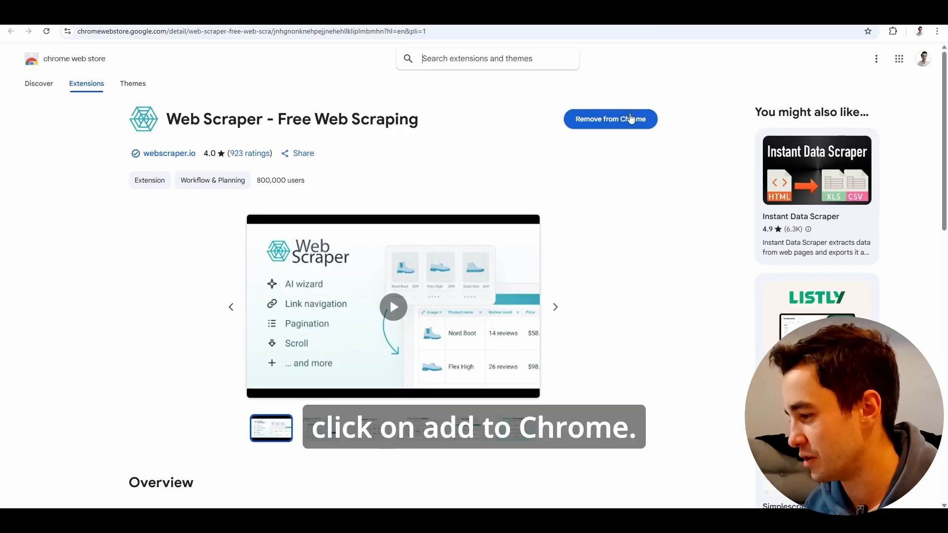
{"action": "triple_click", "coordinate": [543, 169]}
{"action": "left_click", "coordinate": [892, 31]}
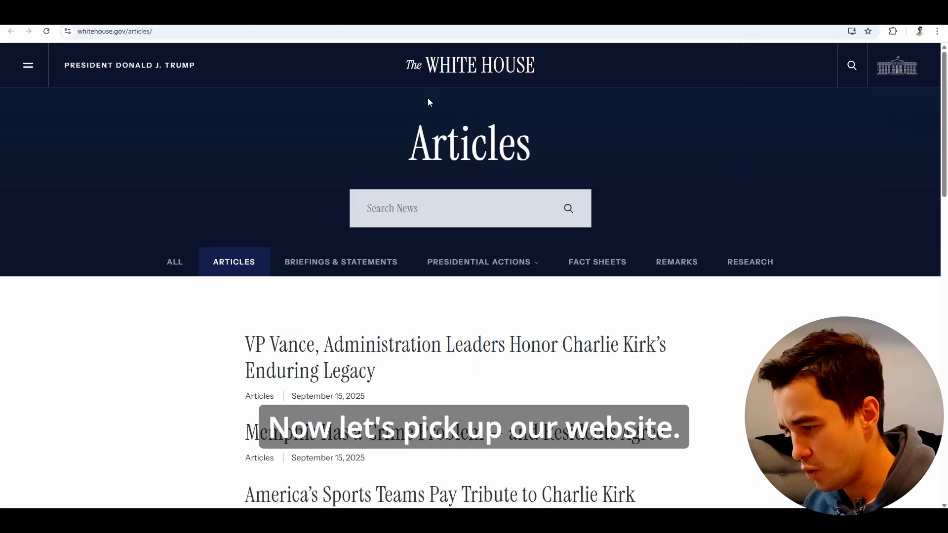
Examine the article list and page links on whitehouse.gov/articles, and try the link to the next page.
{"action": "scroll", "coordinate": [427, 102], "scroll_direction": "down", "scroll_amount": 1}
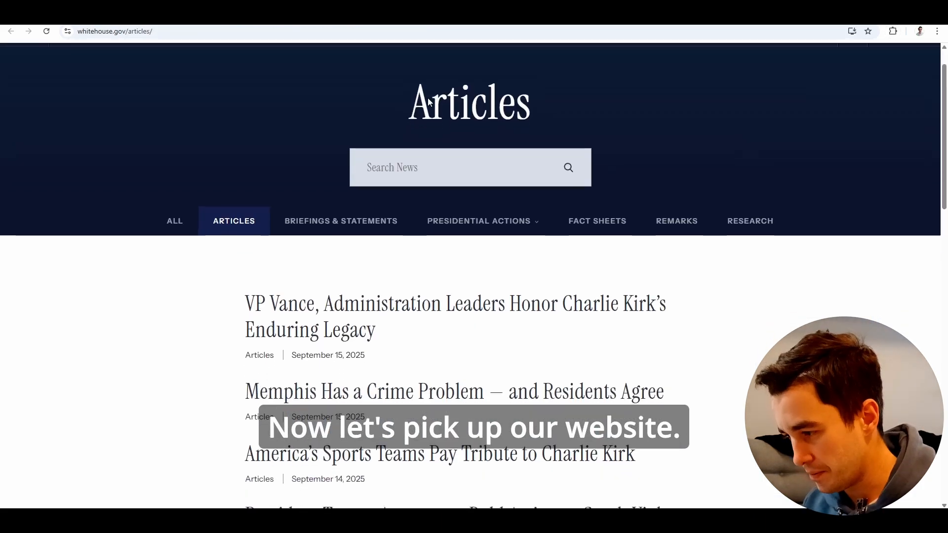
{"action": "scroll", "coordinate": [427, 102], "scroll_direction": "up", "scroll_amount": 1}
{"action": "scroll", "coordinate": [292, 106], "scroll_direction": "down", "scroll_amount": 8}
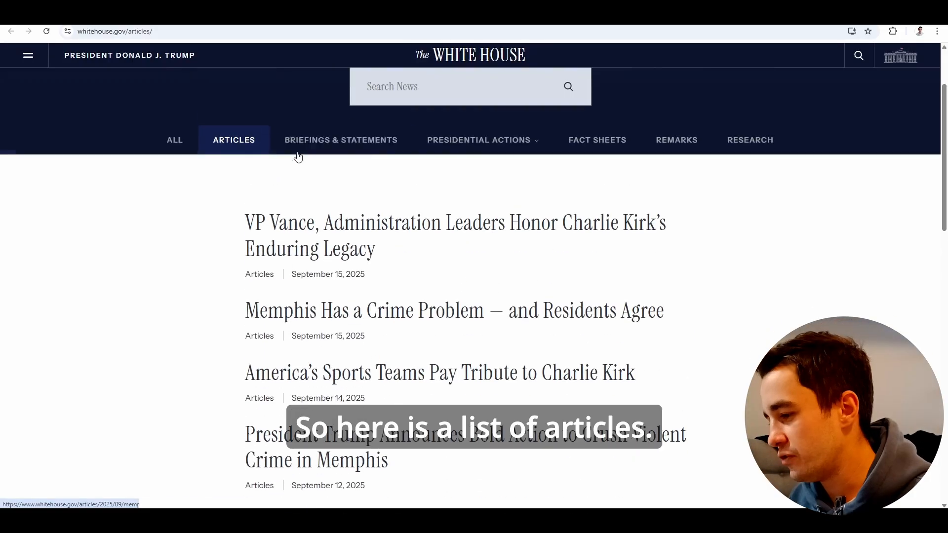
{"action": "scroll", "coordinate": [297, 157], "scroll_direction": "up", "scroll_amount": 1}
{"action": "scroll", "coordinate": [291, 265], "scroll_direction": "down", "scroll_amount": 8}
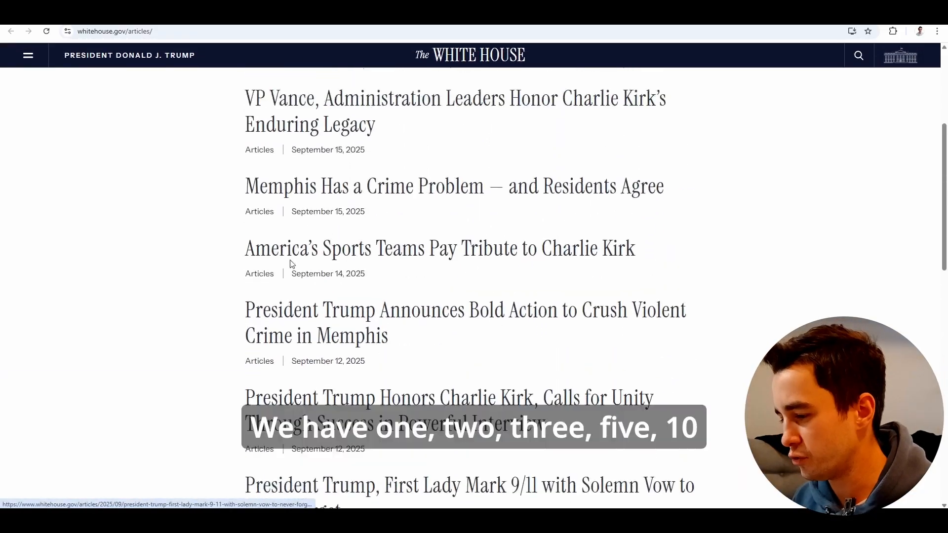
{"action": "scroll", "coordinate": [290, 264], "scroll_direction": "up", "scroll_amount": 3}
{"action": "scroll", "coordinate": [292, 264], "scroll_direction": "down", "scroll_amount": 8}
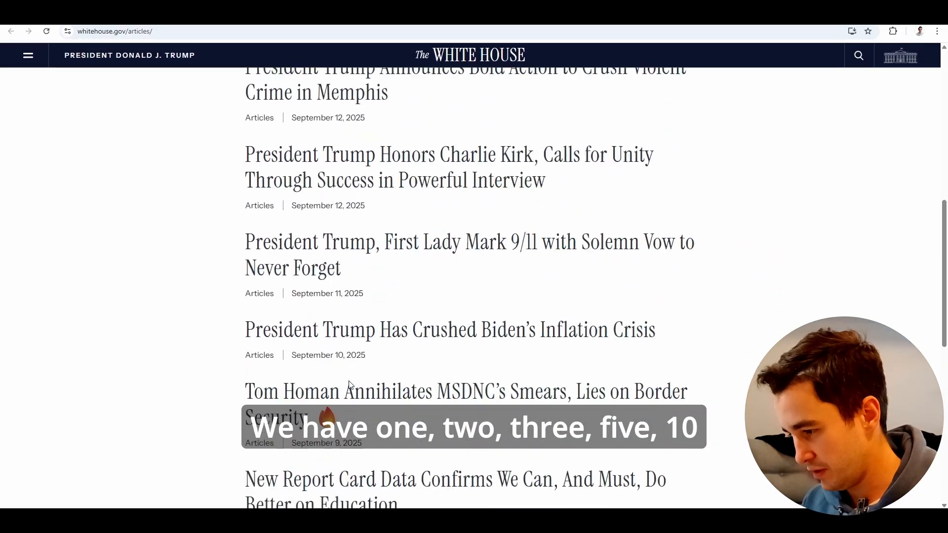
{"action": "scroll", "coordinate": [349, 385], "scroll_direction": "down", "scroll_amount": 7}
{"action": "scroll", "coordinate": [349, 383], "scroll_direction": "up", "scroll_amount": 3}
{"action": "scroll", "coordinate": [350, 384], "scroll_direction": "down", "scroll_amount": 1}
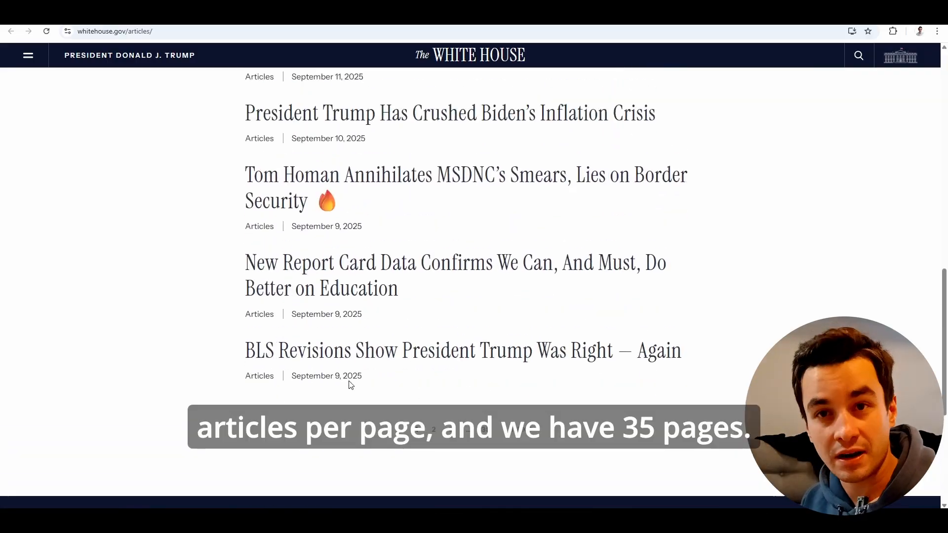
{"action": "scroll", "coordinate": [350, 385], "scroll_direction": "up", "scroll_amount": 1}
{"action": "scroll", "coordinate": [350, 386], "scroll_direction": "down", "scroll_amount": 6}
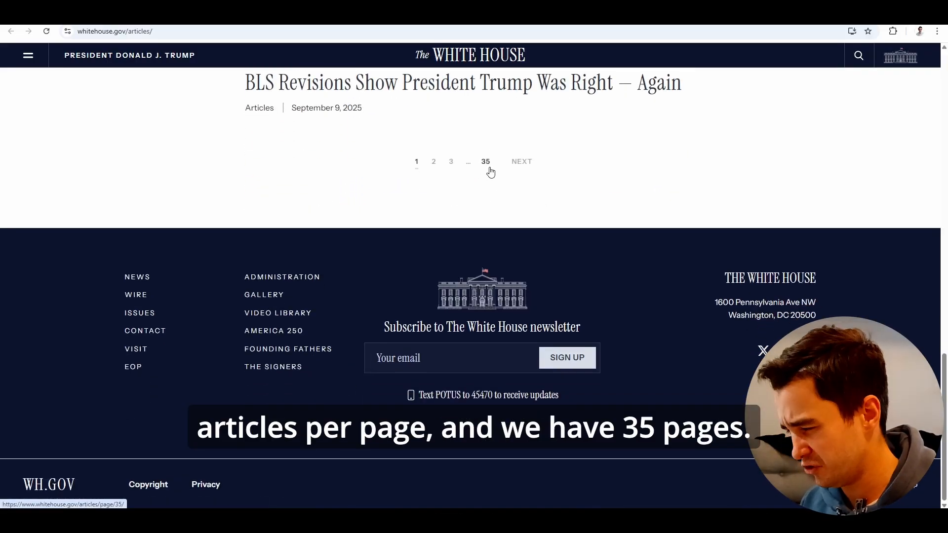
{"action": "scroll", "coordinate": [490, 171], "scroll_direction": "up", "scroll_amount": 1}
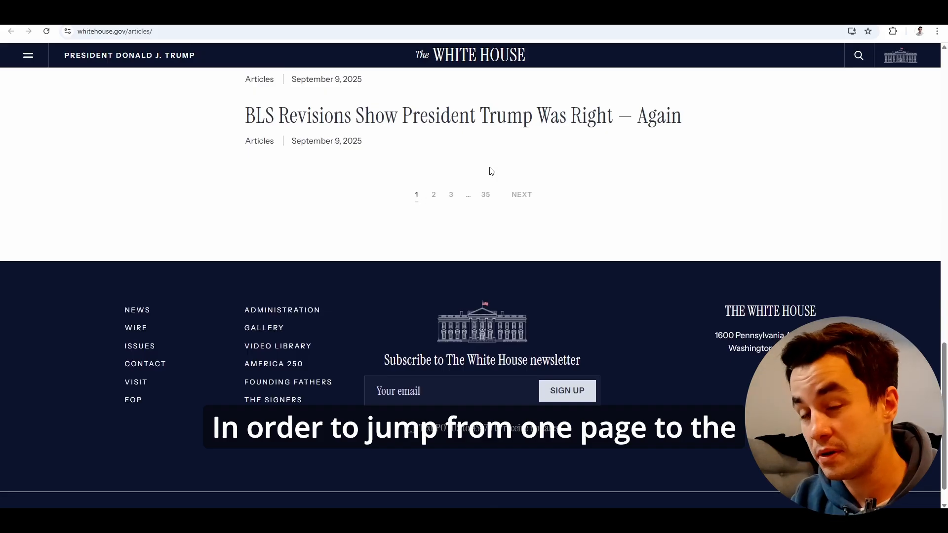
{"action": "left_click", "coordinate": [520, 195]}
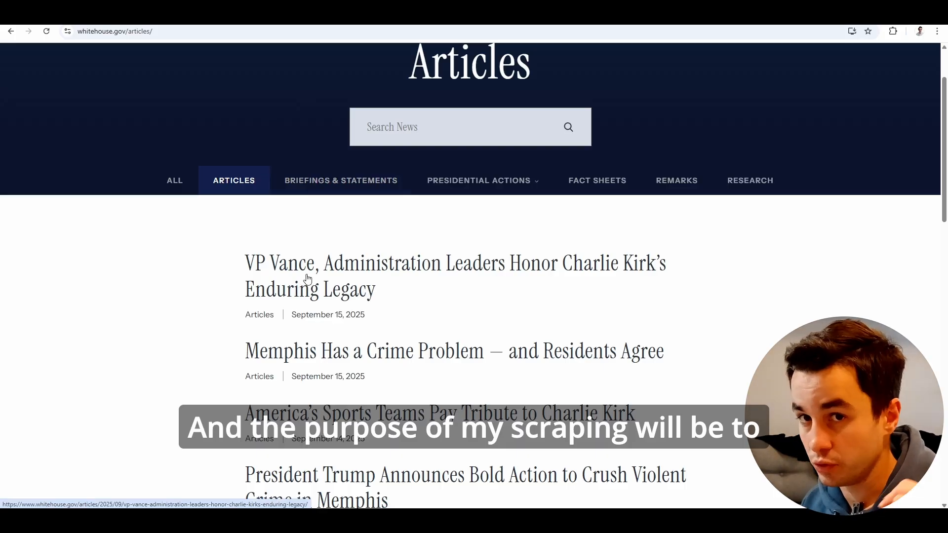
Open the first article in the list, examine its title, date and first paragraph, and return to the article list.
{"action": "scroll", "coordinate": [307, 279], "scroll_direction": "down", "scroll_amount": 10}
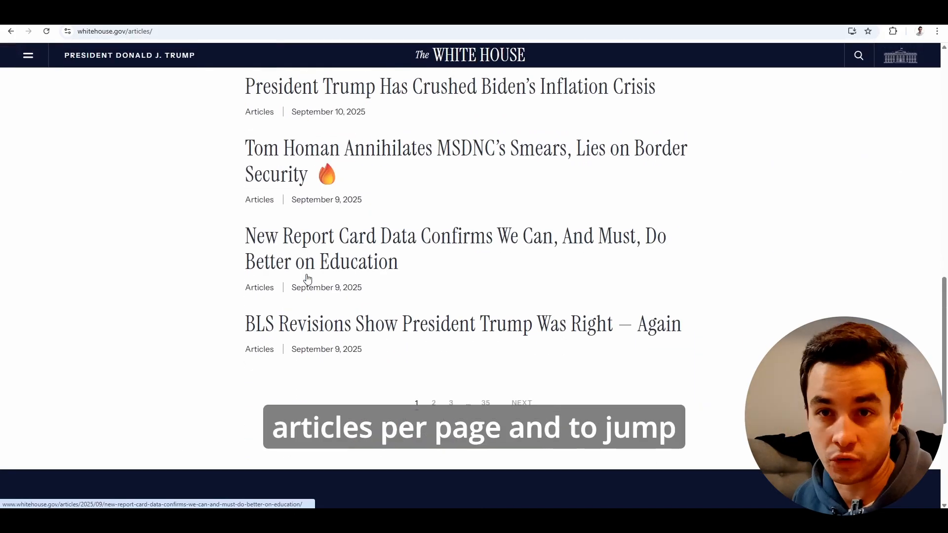
{"action": "scroll", "coordinate": [307, 279], "scroll_direction": "up", "scroll_amount": 10}
{"action": "left_click", "coordinate": [331, 255]}
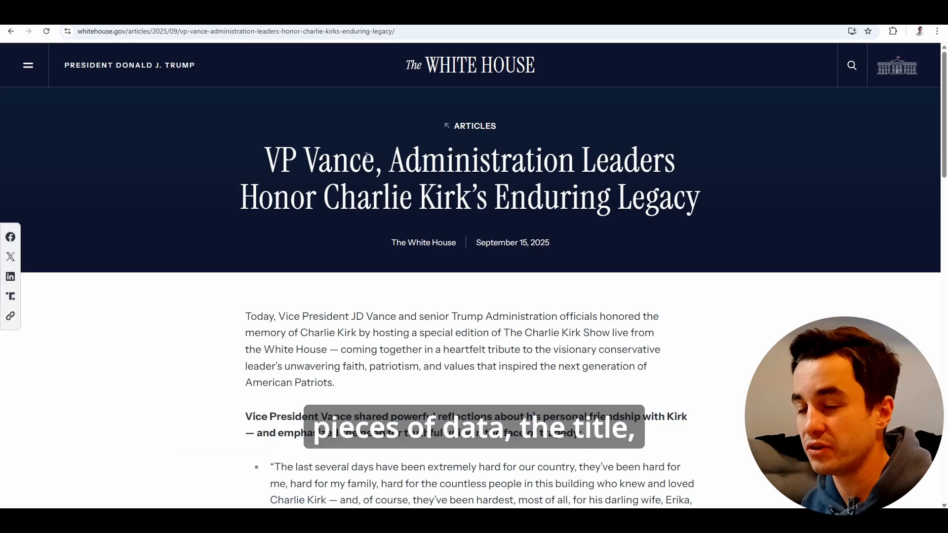
{"action": "left_click_drag", "start_coordinate": [290, 134], "coordinate": [725, 203]}
{"action": "left_click_drag", "start_coordinate": [555, 243], "coordinate": [464, 245]}
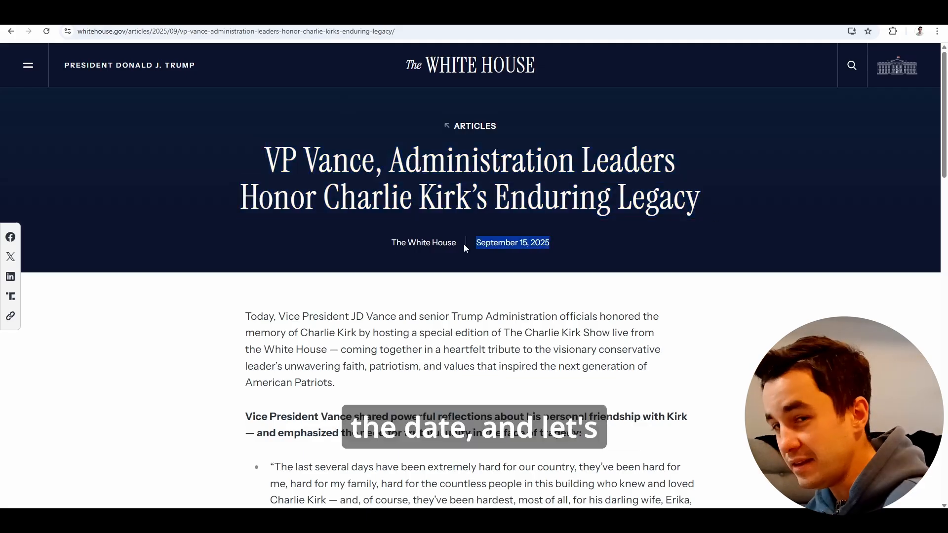
{"action": "left_click_drag", "start_coordinate": [246, 316], "coordinate": [375, 387]}
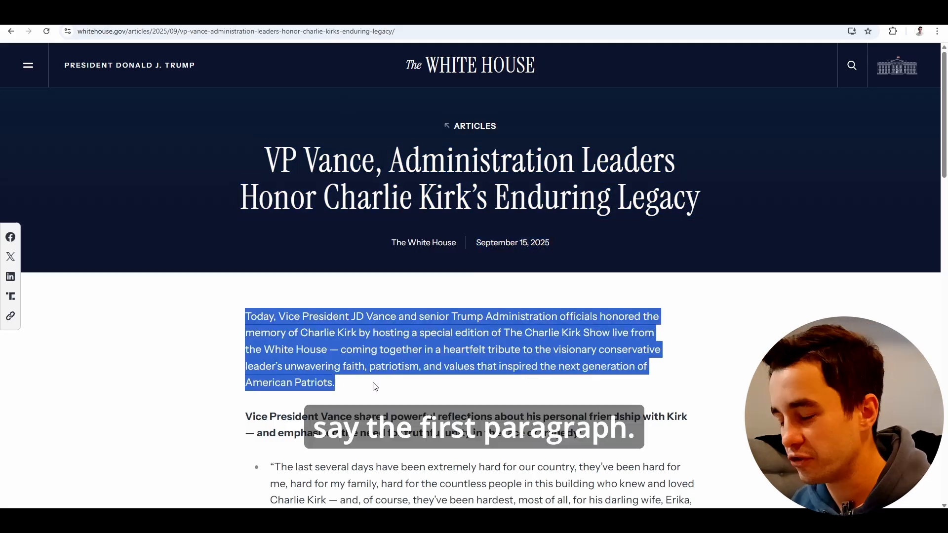
{"action": "left_click", "coordinate": [383, 385]}
{"action": "left_click", "coordinate": [10, 31]}
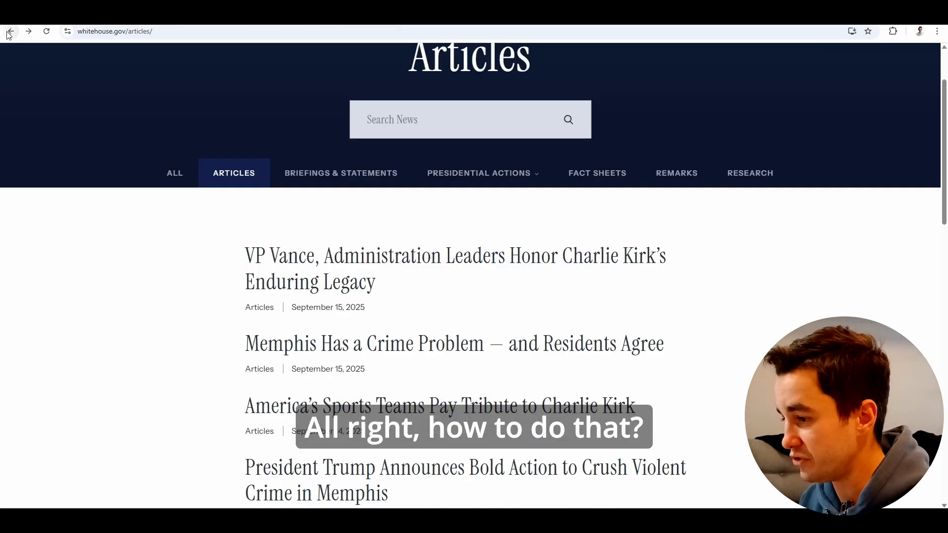
Launch the Web Scraper extension on the articles page to view its start options.
{"action": "left_click", "coordinate": [175, 37]}
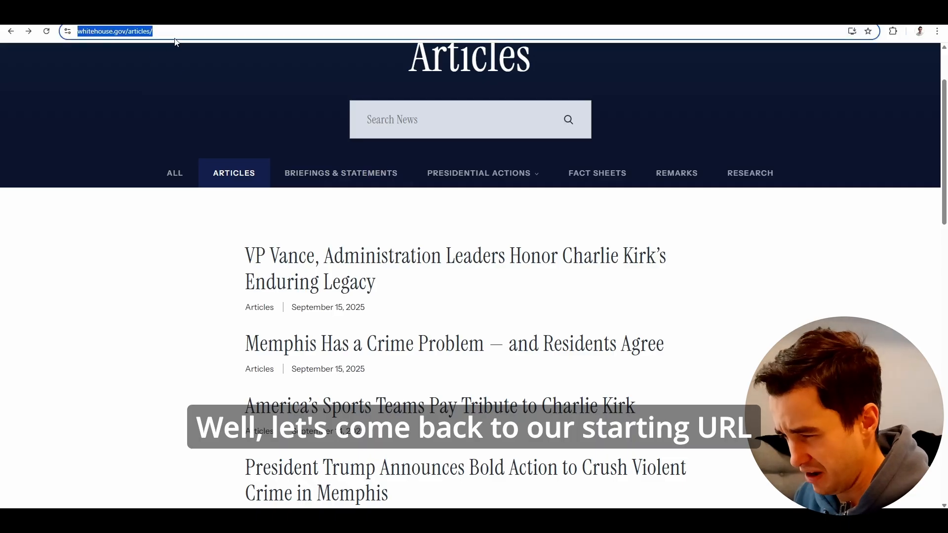
{"action": "left_click", "coordinate": [893, 31]}
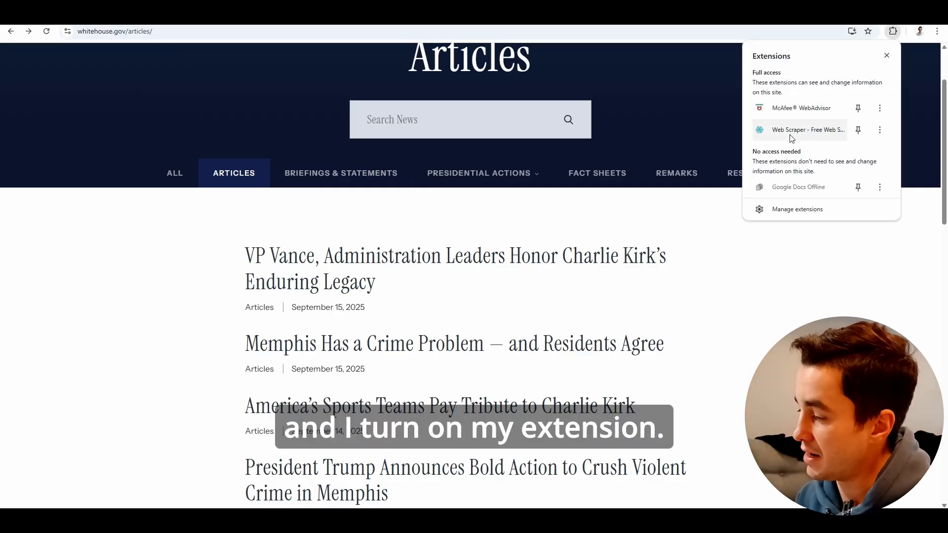
{"action": "left_click", "coordinate": [791, 138]}
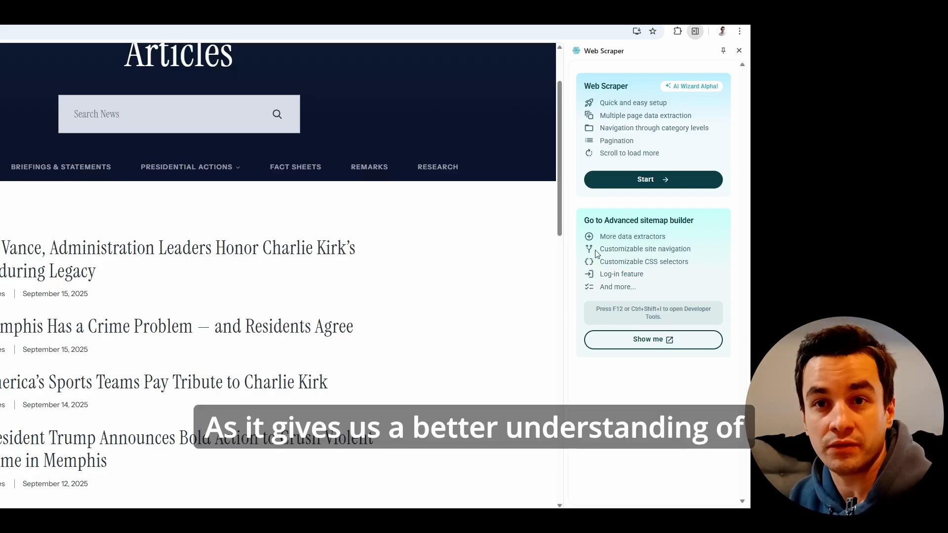
Open the browser's developer tools on the articles page and show the Web Scraper tool.
{"action": "right_click", "coordinate": [550, 272]}
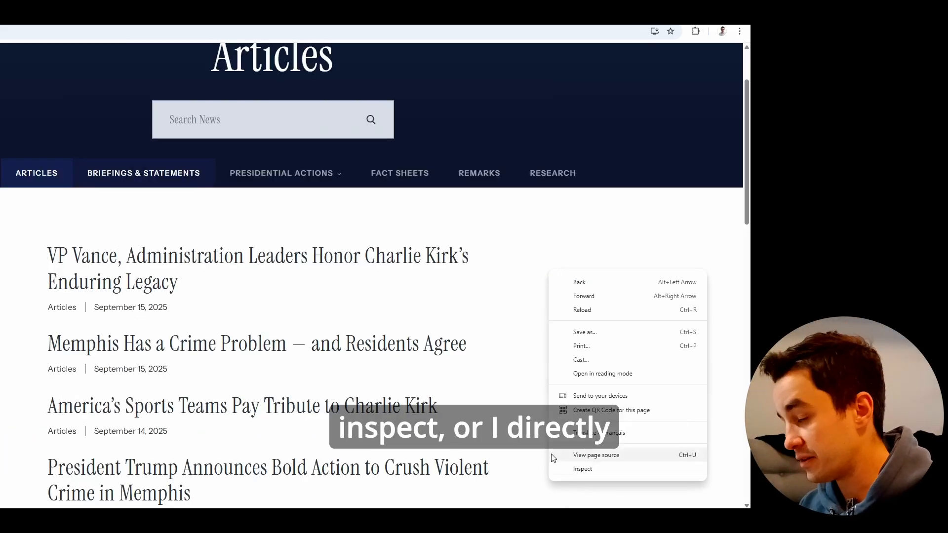
{"action": "left_click", "coordinate": [531, 435]}
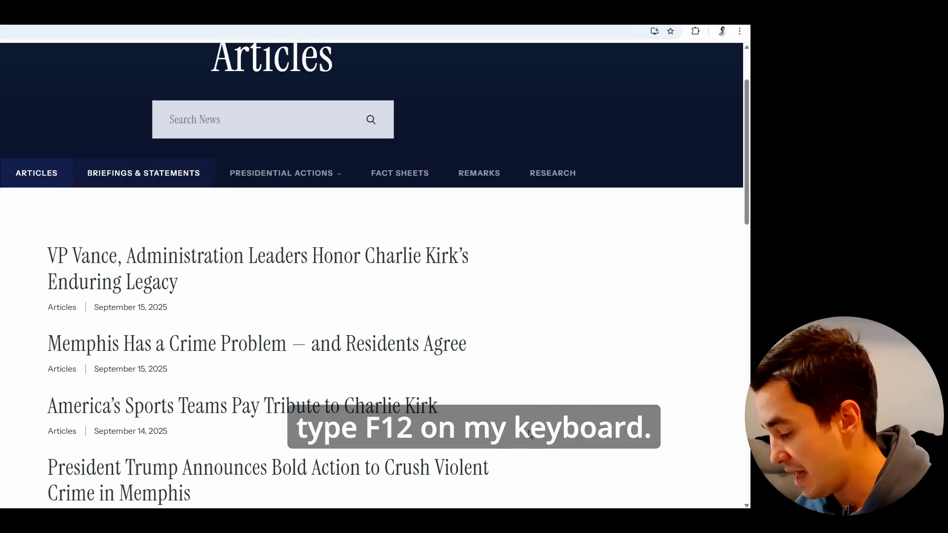
{"action": "key", "text": "F12"}
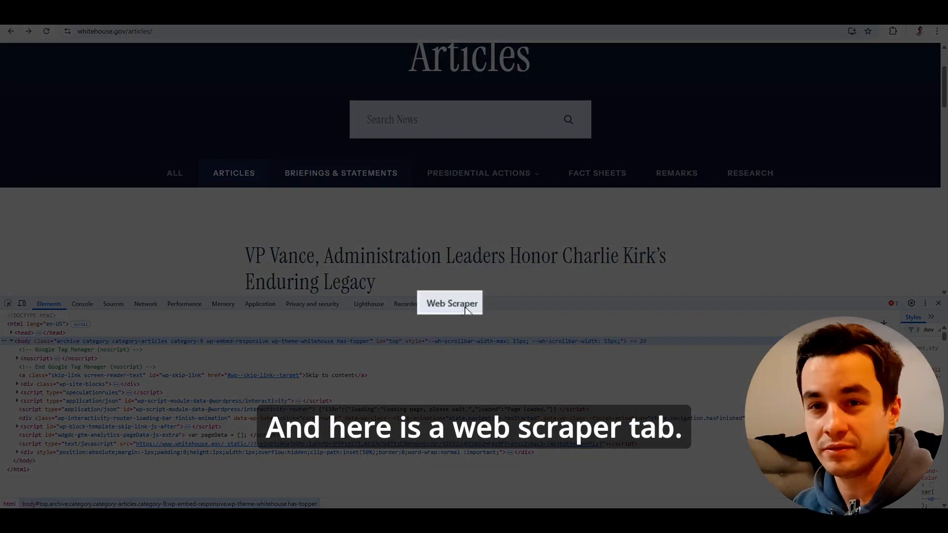
{"action": "left_click", "coordinate": [464, 307]}
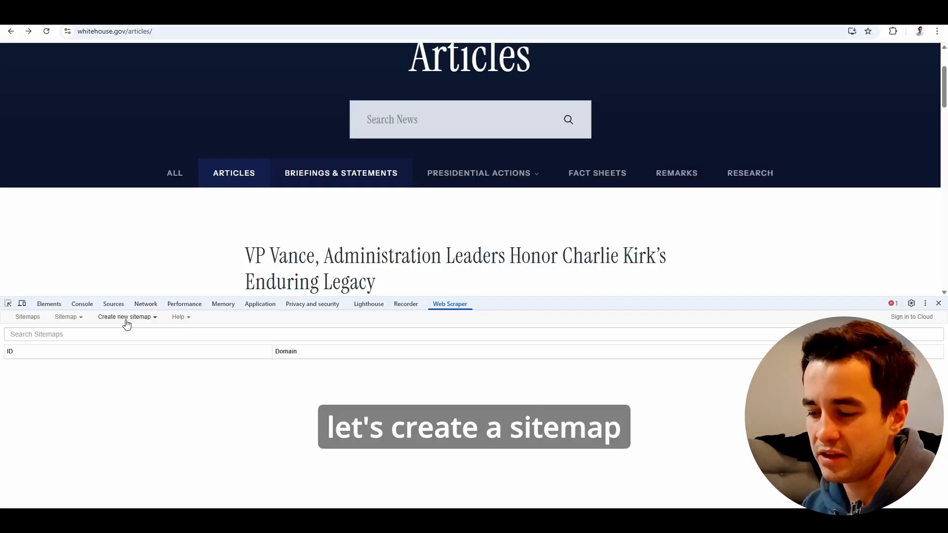
{"action": "right_click", "coordinate": [142, 322]}
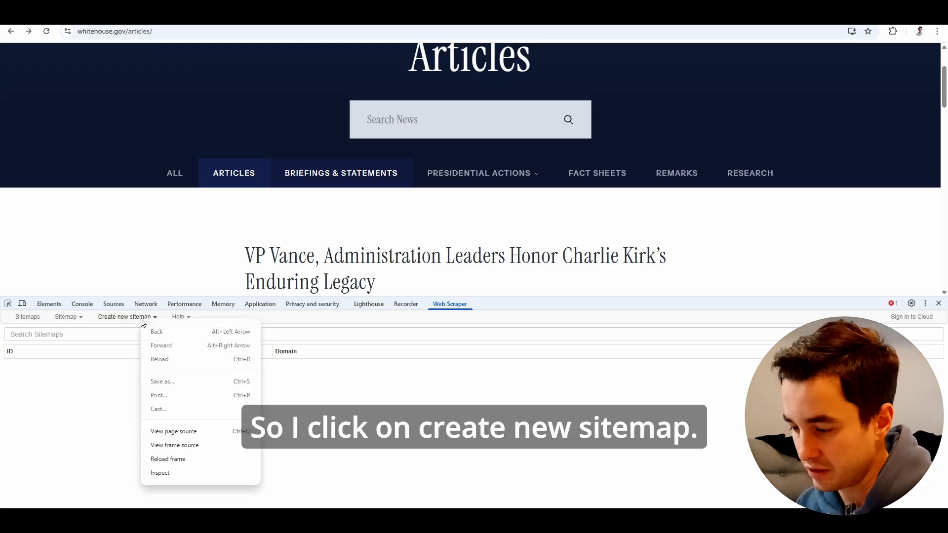
{"action": "left_click", "coordinate": [138, 319]}
{"action": "left_click", "coordinate": [136, 316]}
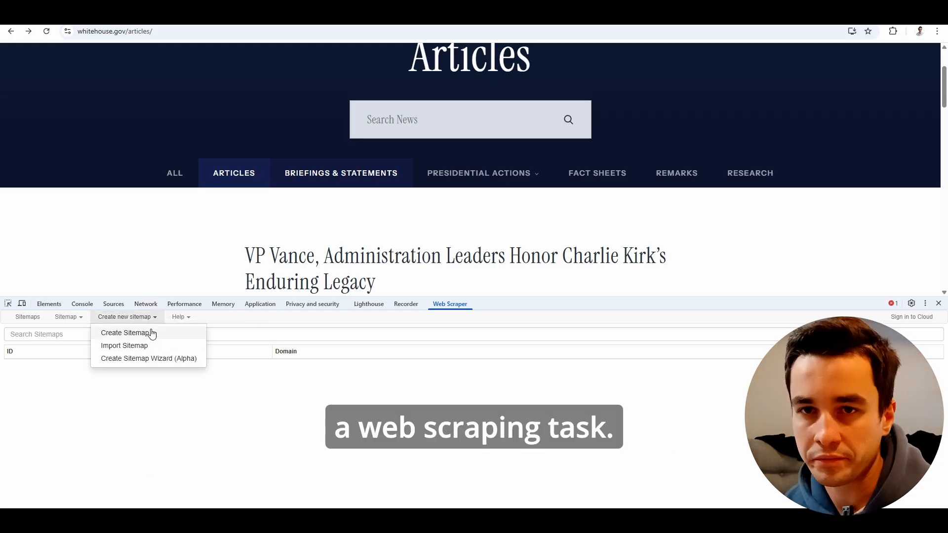
{"action": "left_click", "coordinate": [152, 334]}
{"action": "left_click", "coordinate": [188, 31]}
{"action": "key", "text": "ctrl+c"}
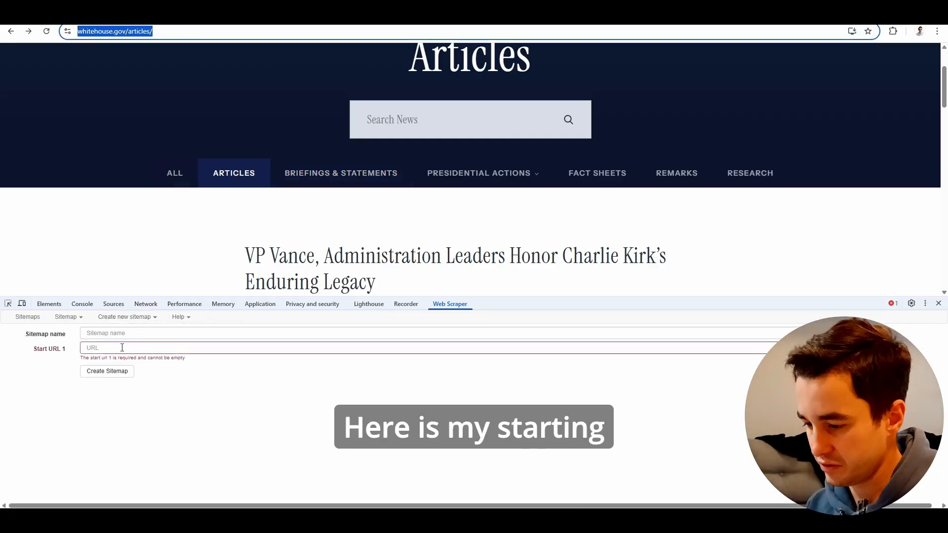
{"action": "left_click", "coordinate": [117, 348]}
{"action": "key", "text": "ctrl+v"}
{"action": "left_click", "coordinate": [109, 333]}
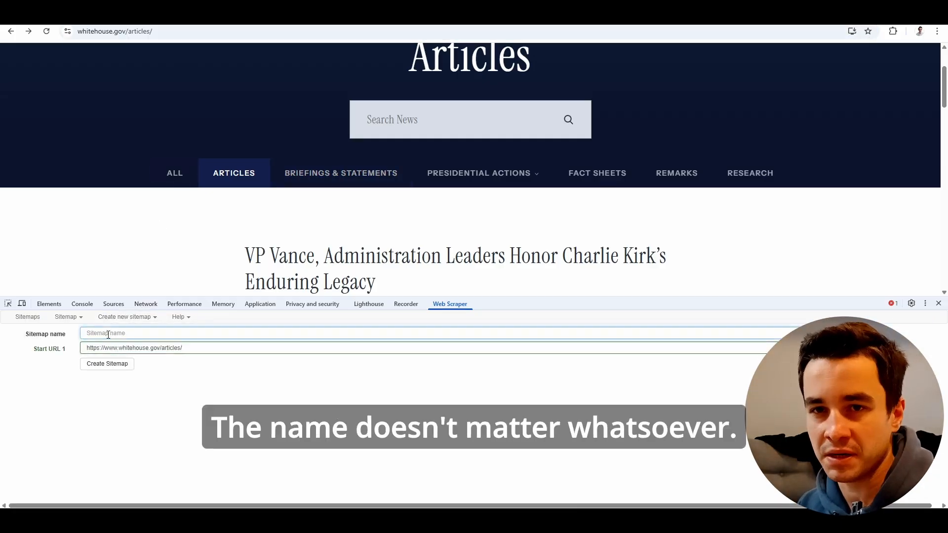
{"action": "type", "text": "White_House"}
{"action": "left_click", "coordinate": [101, 366]}
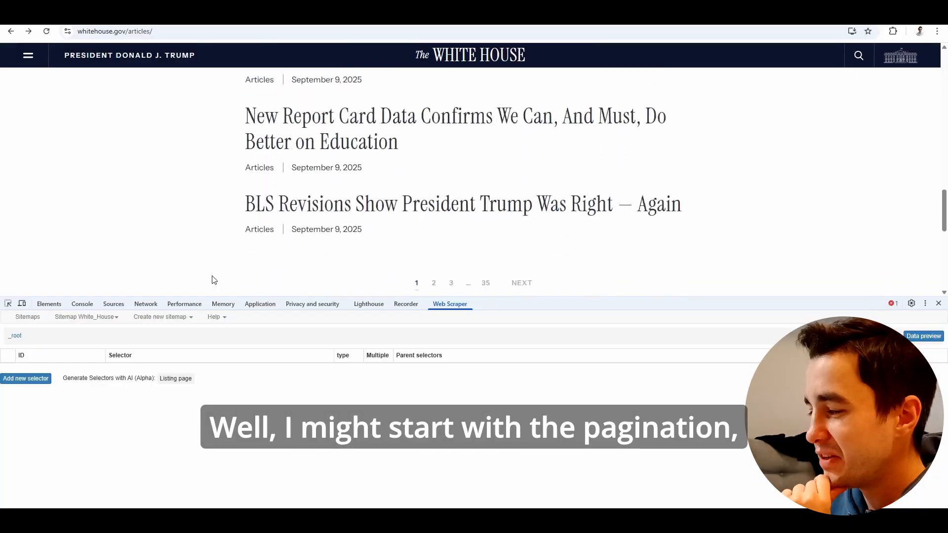
Add a new selector to the White_House sitemap with the Id Navigation and the type Pagination.
{"action": "scroll", "coordinate": [211, 277], "scroll_direction": "down", "scroll_amount": 3}
{"action": "scroll", "coordinate": [413, 213], "scroll_direction": "up", "scroll_amount": 2}
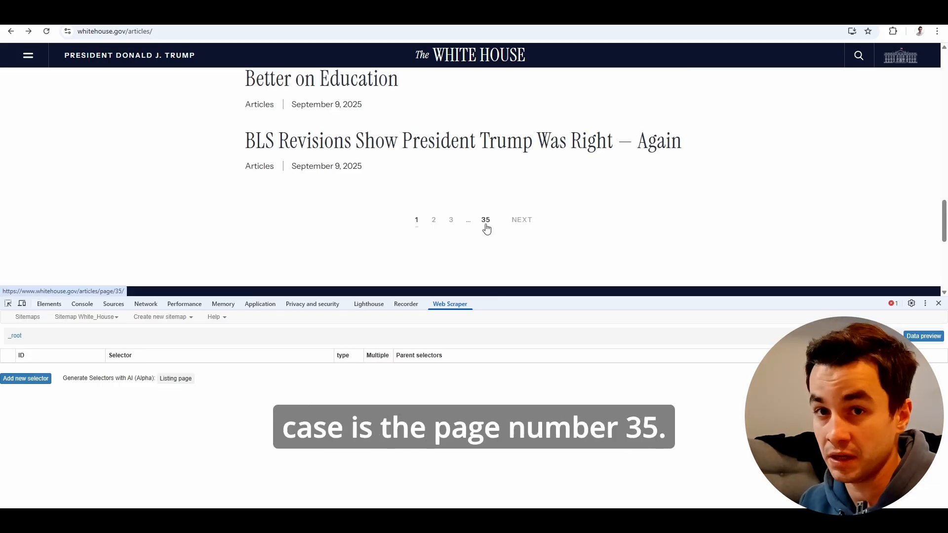
{"action": "left_click", "coordinate": [25, 379]}
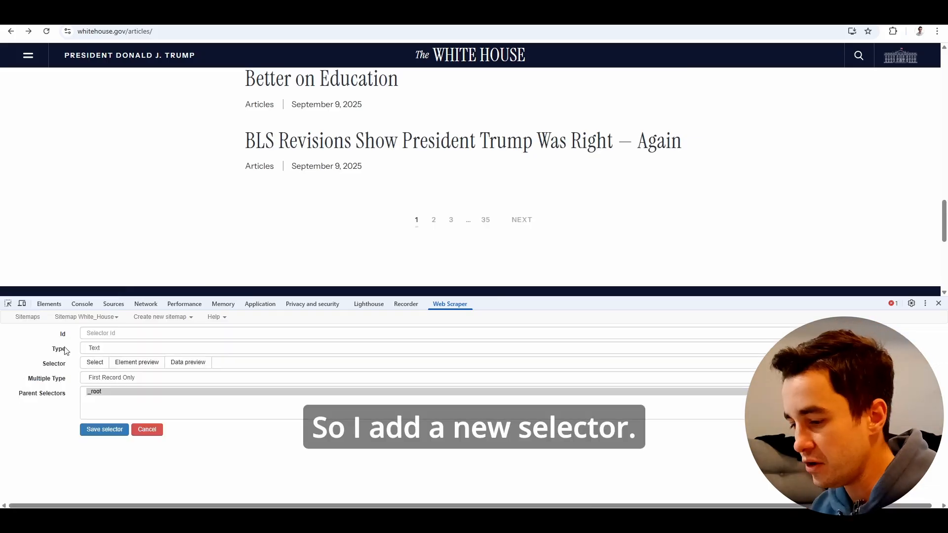
{"action": "left_click", "coordinate": [115, 334]}
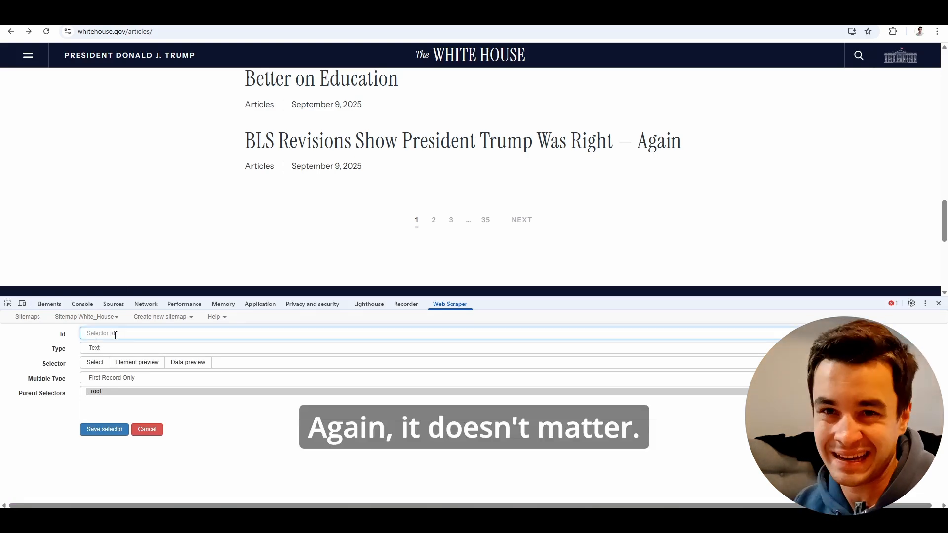
{"action": "type", "text": "Naviat"}
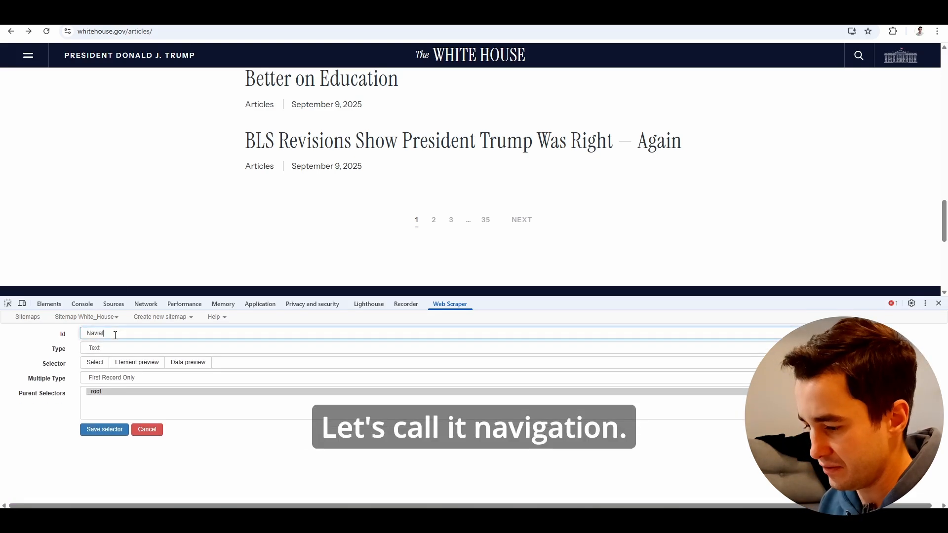
{"action": "key", "text": "BackSpace"}
{"action": "key", "text": "BackSpace"}
{"action": "type", "text": "gation"}
{"action": "left_click", "coordinate": [118, 349]}
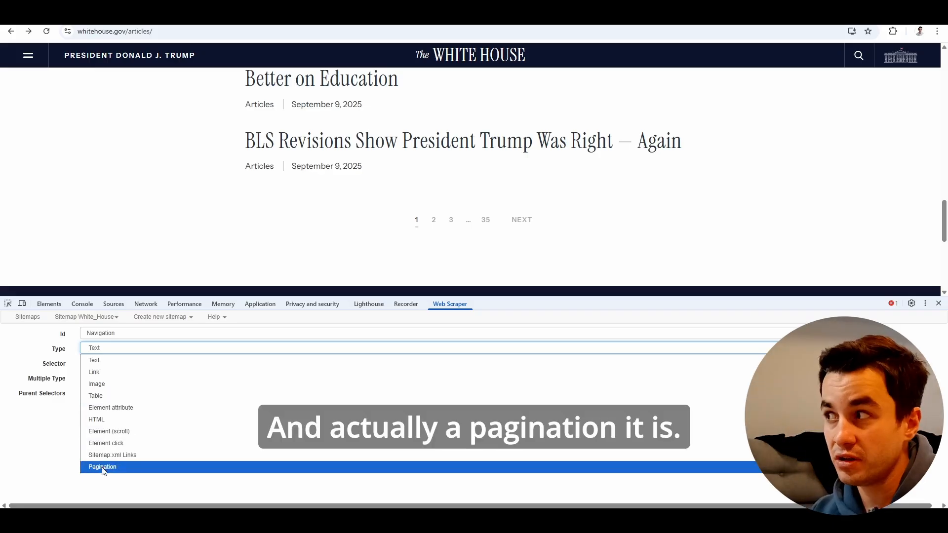
{"action": "left_click", "coordinate": [104, 468]}
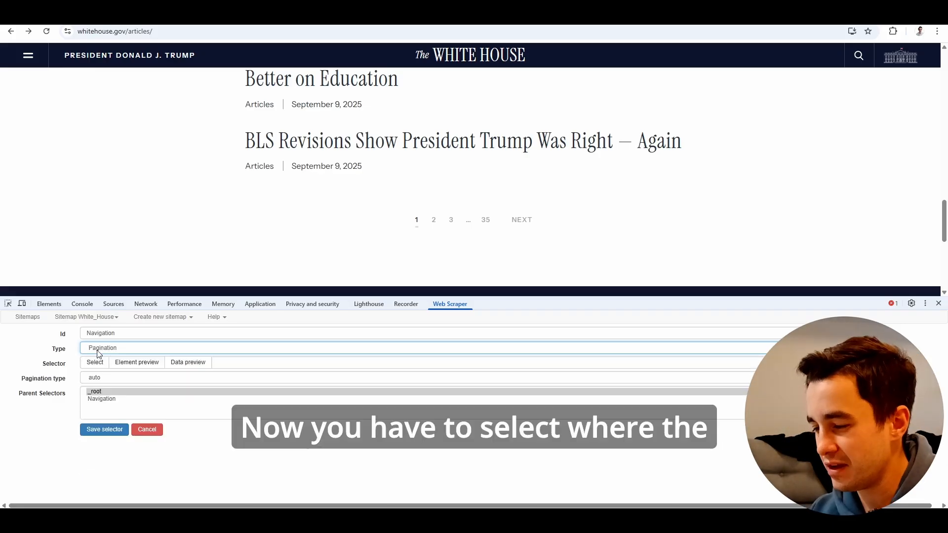
Point the Navigation selector at the NEXT pagination link, preview the matched element and save the selector.
{"action": "left_click", "coordinate": [98, 364]}
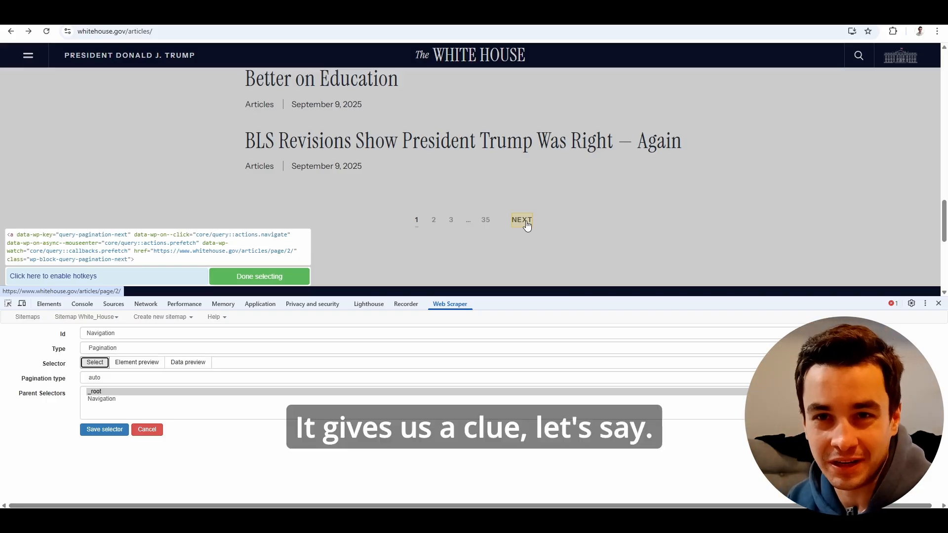
{"action": "left_click", "coordinate": [527, 225]}
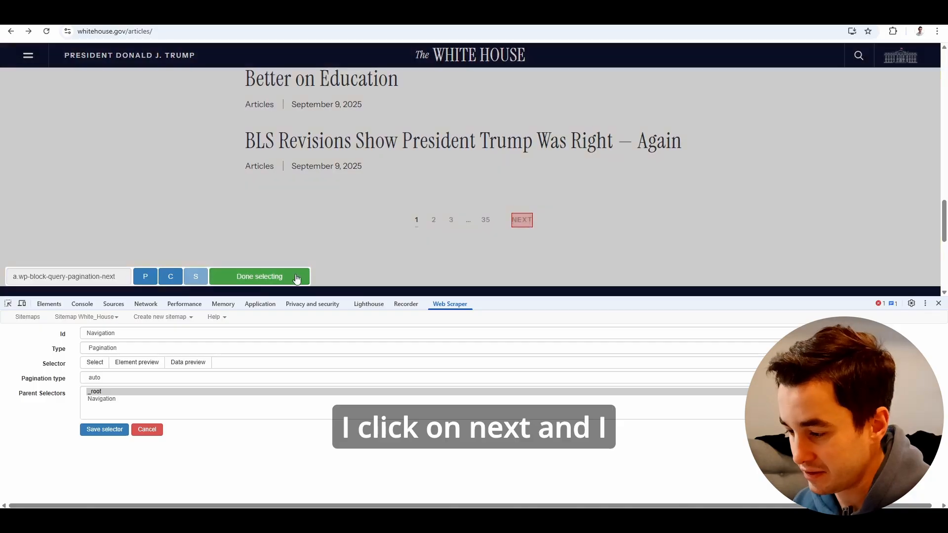
{"action": "left_click", "coordinate": [297, 279]}
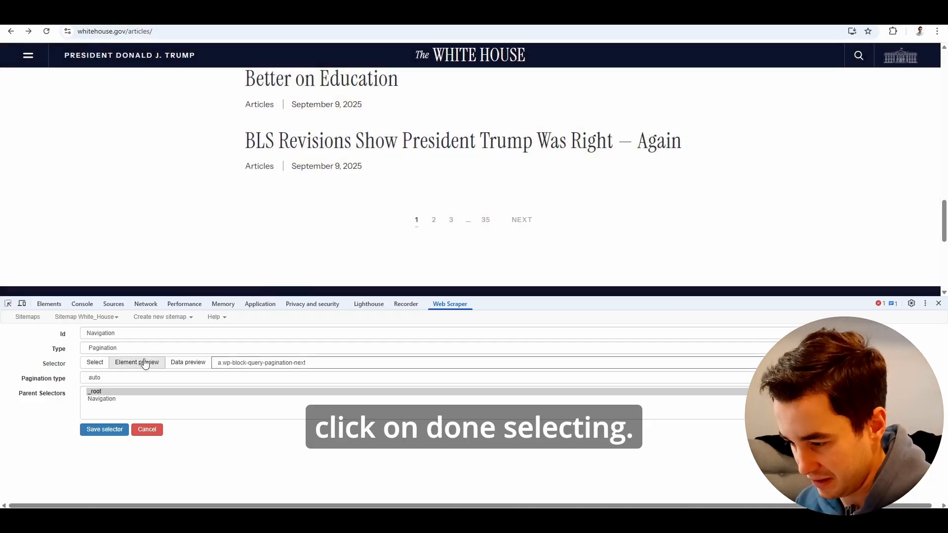
{"action": "left_click", "coordinate": [137, 364]}
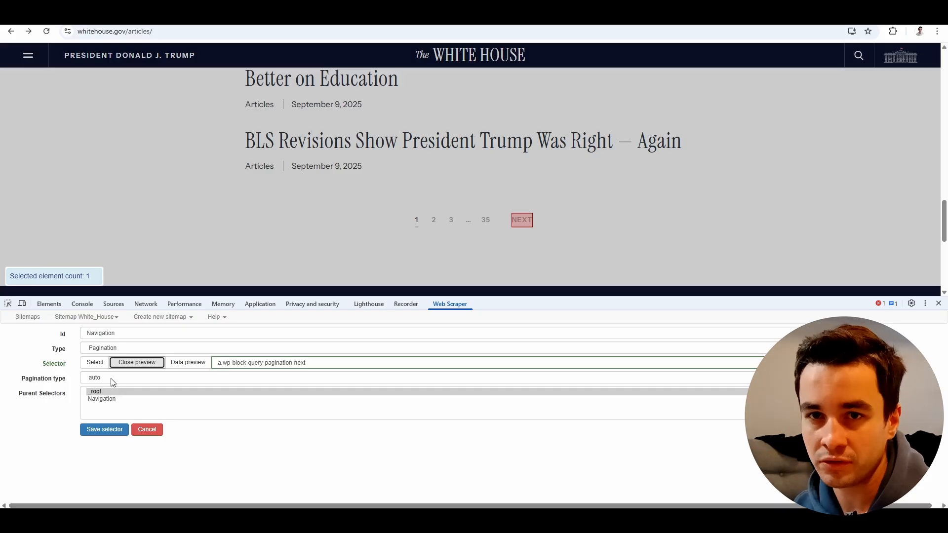
{"action": "left_click", "coordinate": [105, 430]}
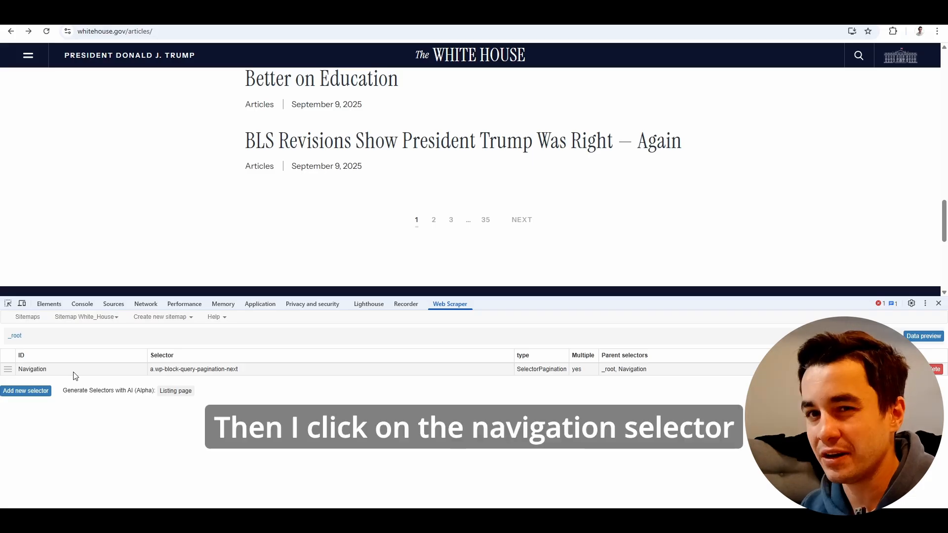
Open the Navigation selector and look through the articles listed on the page.
{"action": "scroll", "coordinate": [250, 137], "scroll_direction": "up", "scroll_amount": 15}
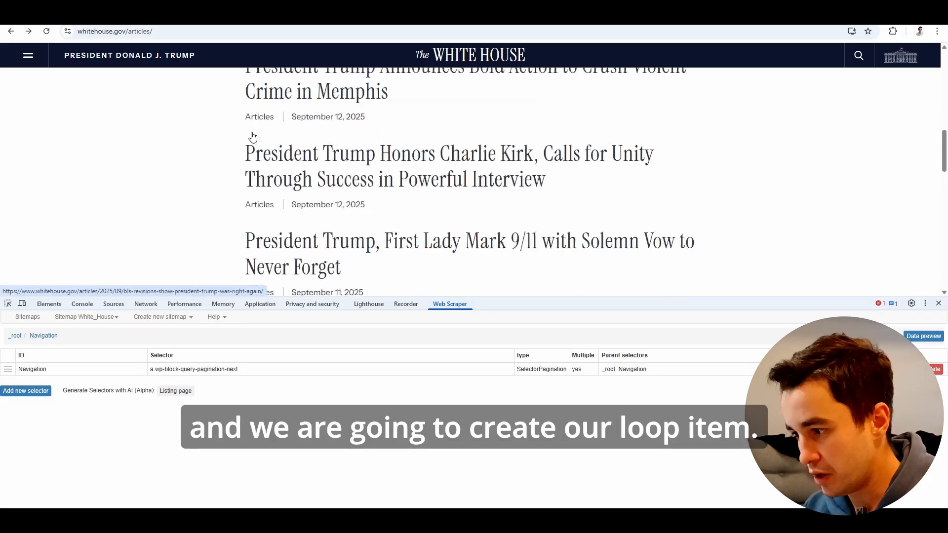
{"action": "scroll", "coordinate": [252, 136], "scroll_direction": "up", "scroll_amount": 2}
{"action": "scroll", "coordinate": [251, 136], "scroll_direction": "down", "scroll_amount": 3}
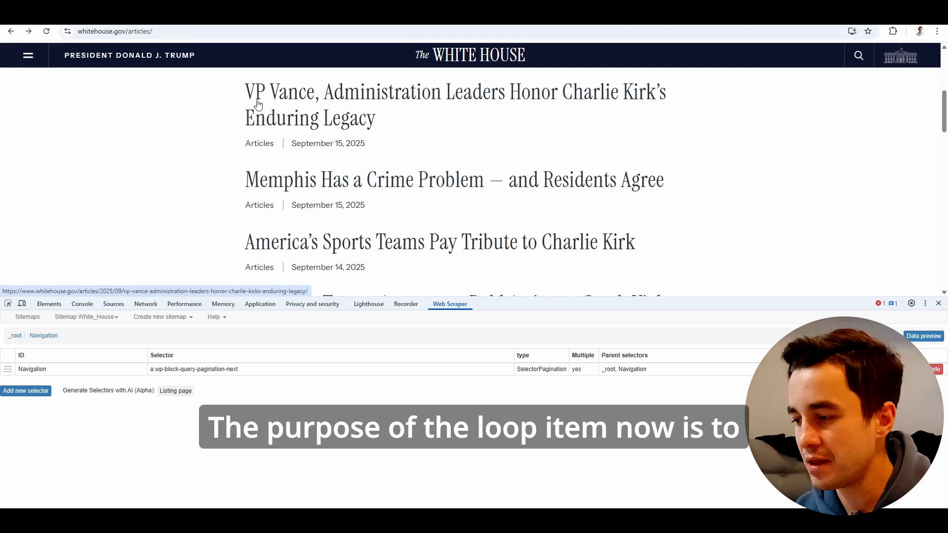
{"action": "scroll", "coordinate": [362, 187], "scroll_direction": "down", "scroll_amount": 2}
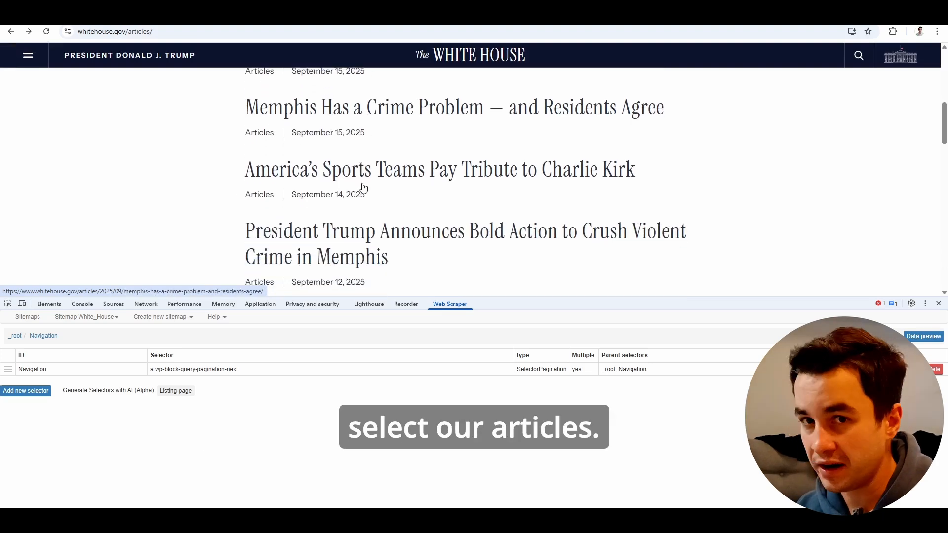
{"action": "scroll", "coordinate": [363, 188], "scroll_direction": "up", "scroll_amount": 3}
{"action": "scroll", "coordinate": [363, 187], "scroll_direction": "down", "scroll_amount": 7}
{"action": "scroll", "coordinate": [363, 188], "scroll_direction": "down", "scroll_amount": 8}
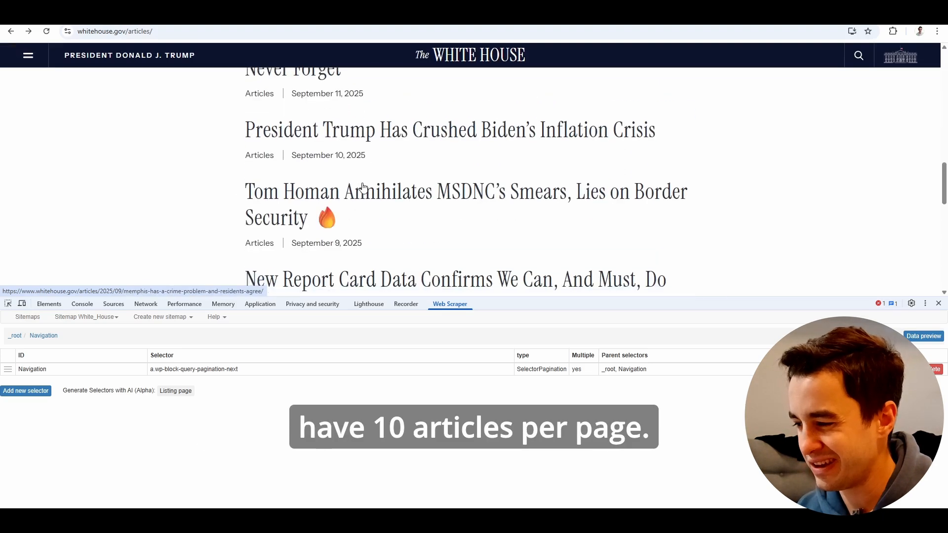
{"action": "scroll", "coordinate": [362, 188], "scroll_direction": "up", "scroll_amount": 8}
{"action": "scroll", "coordinate": [363, 187], "scroll_direction": "up", "scroll_amount": 5}
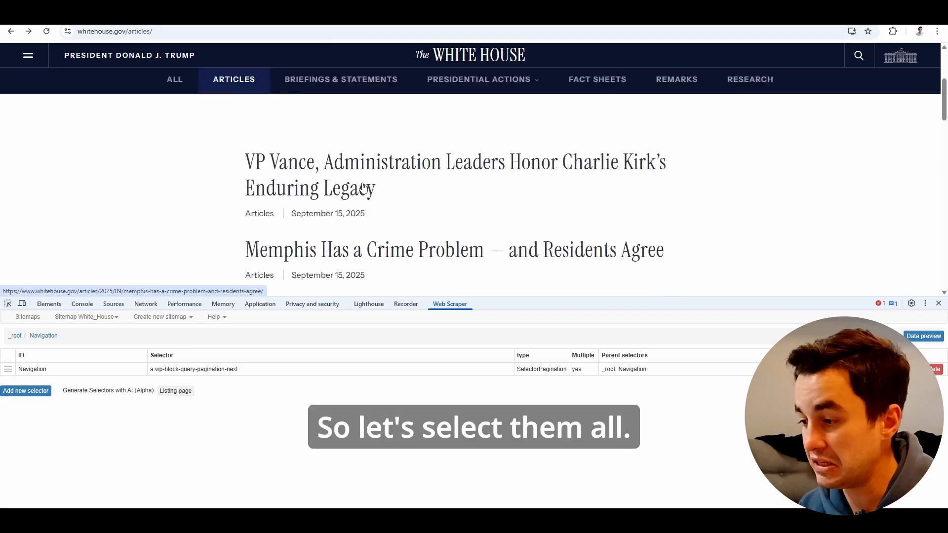
Add a selector under Navigation with the Id Loop_Item and type Element (scroll), keeping Multiple enabled and Scroll disabled.
{"action": "left_click", "coordinate": [27, 391]}
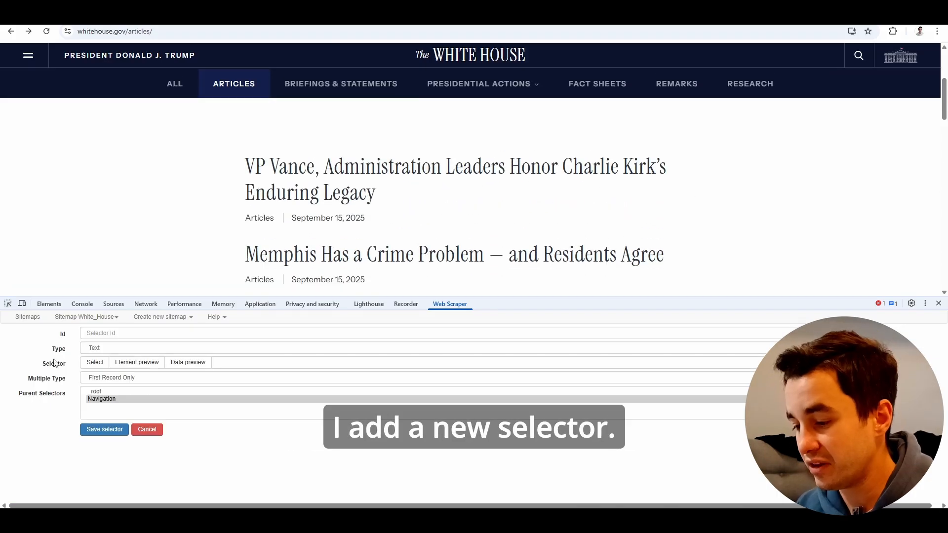
{"action": "left_click", "coordinate": [100, 333]}
{"action": "type", "text": "Loop"}
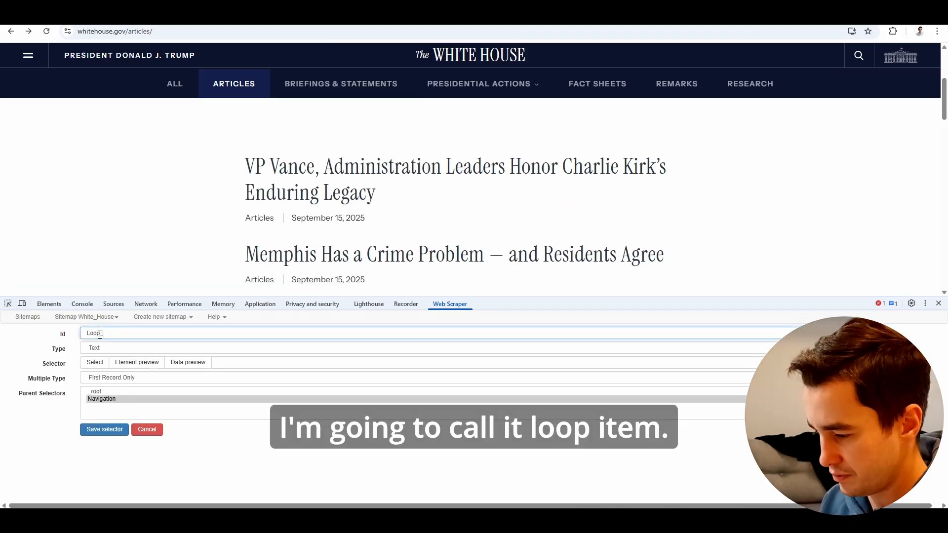
{"action": "type", "text": "_Item"}
{"action": "left_click", "coordinate": [99, 348]}
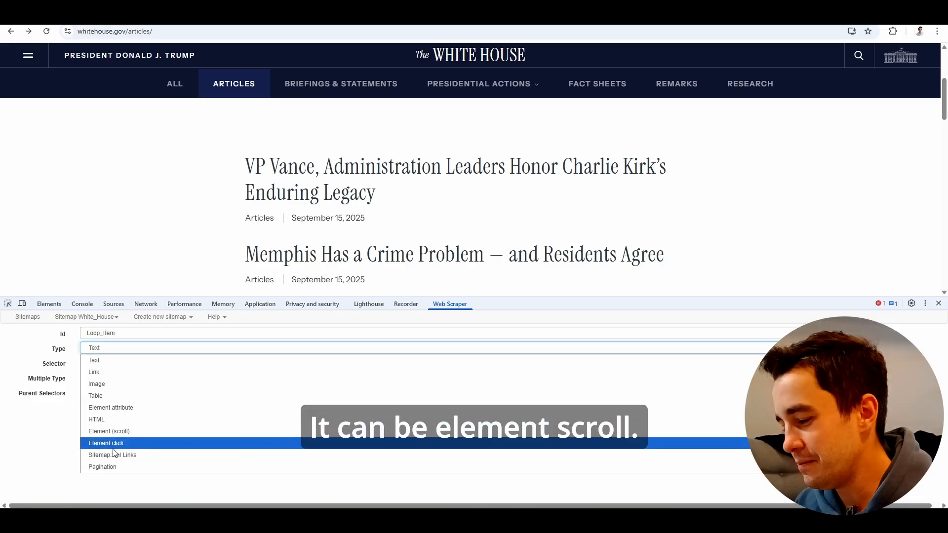
{"action": "left_click", "coordinate": [153, 431]}
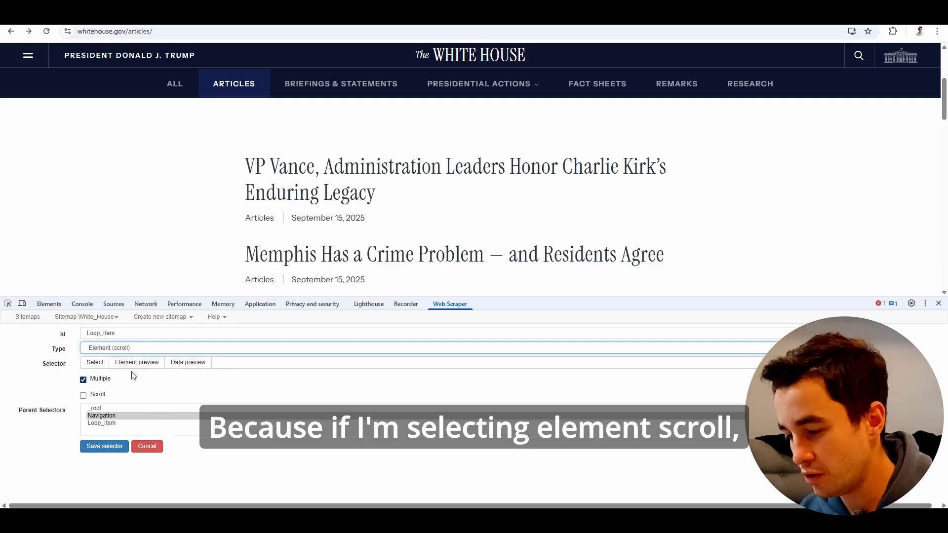
{"action": "left_click", "coordinate": [83, 396]}
{"action": "left_click", "coordinate": [85, 400]}
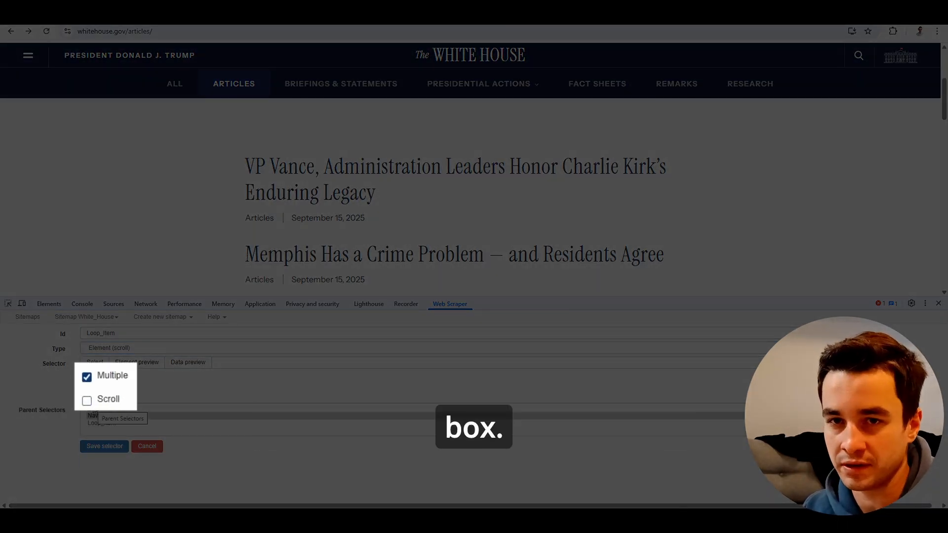
Set the Loop_Item selector to the first article's whole block, picking its title and extending the selection to the parent element.
{"action": "scroll", "coordinate": [441, 235], "scroll_direction": "down", "scroll_amount": 4}
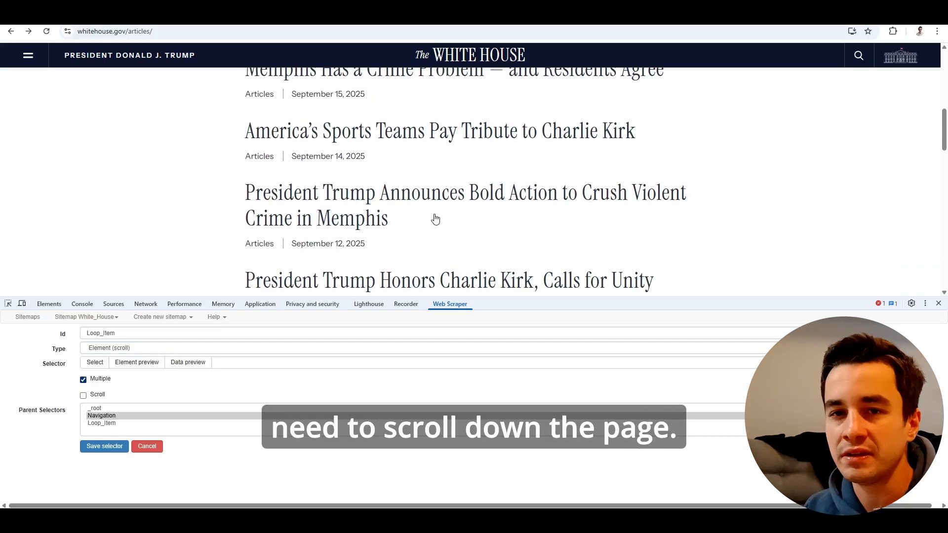
{"action": "scroll", "coordinate": [438, 218], "scroll_direction": "down", "scroll_amount": 1}
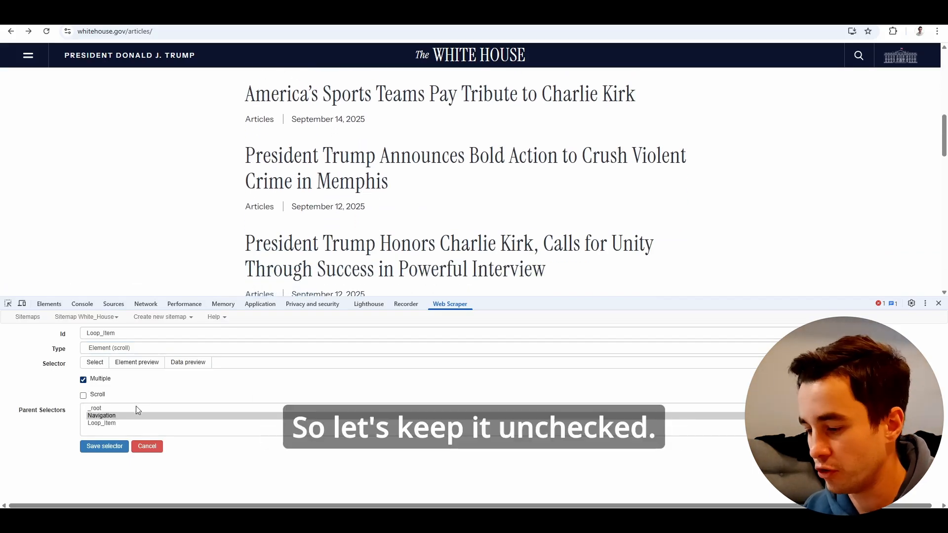
{"action": "left_click", "coordinate": [95, 363]}
{"action": "scroll", "coordinate": [416, 246], "scroll_direction": "up", "scroll_amount": 4}
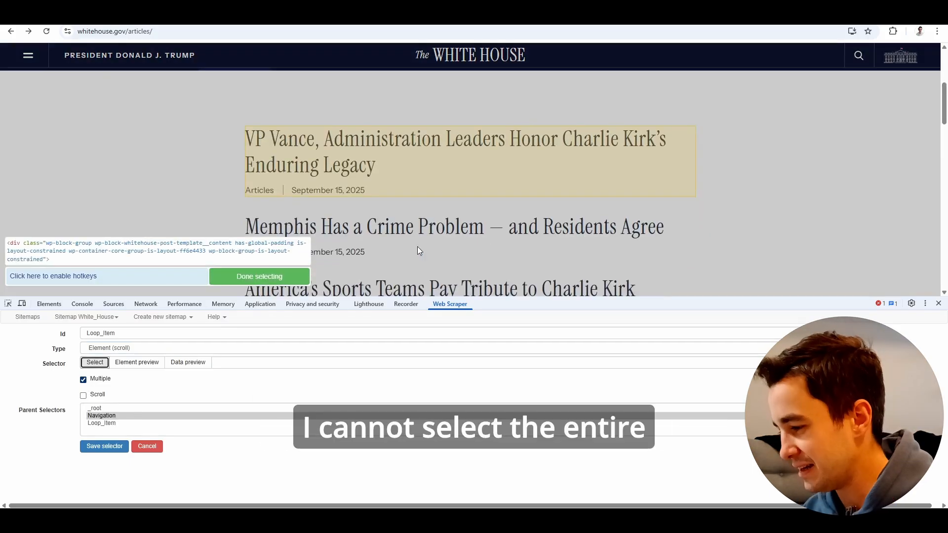
{"action": "scroll", "coordinate": [429, 168], "scroll_direction": "down", "scroll_amount": 3}
{"action": "scroll", "coordinate": [428, 168], "scroll_direction": "up", "scroll_amount": 3}
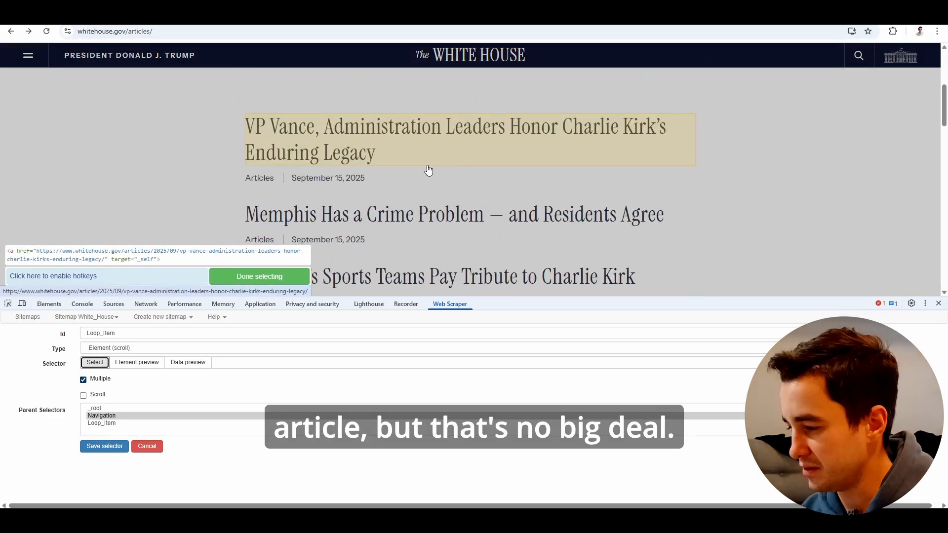
{"action": "left_click", "coordinate": [444, 150]}
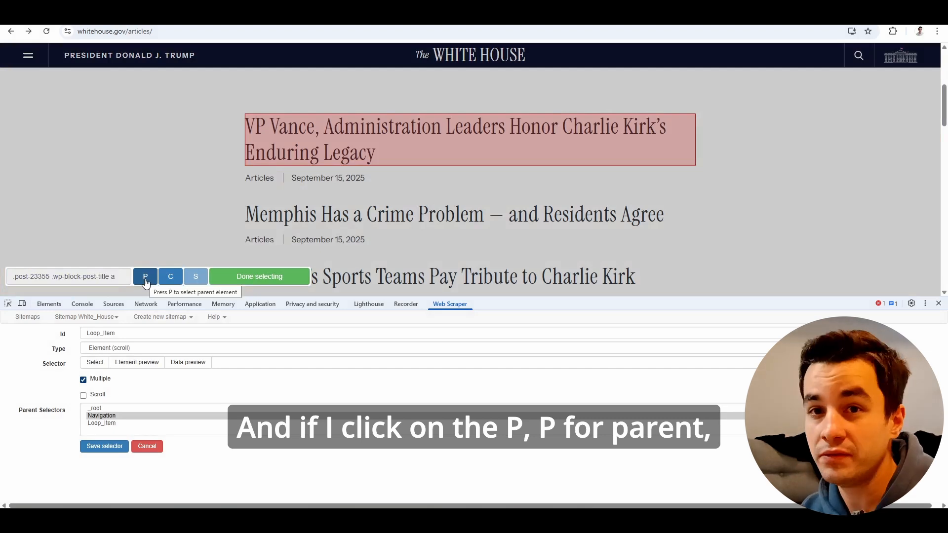
{"action": "left_click", "coordinate": [146, 277]}
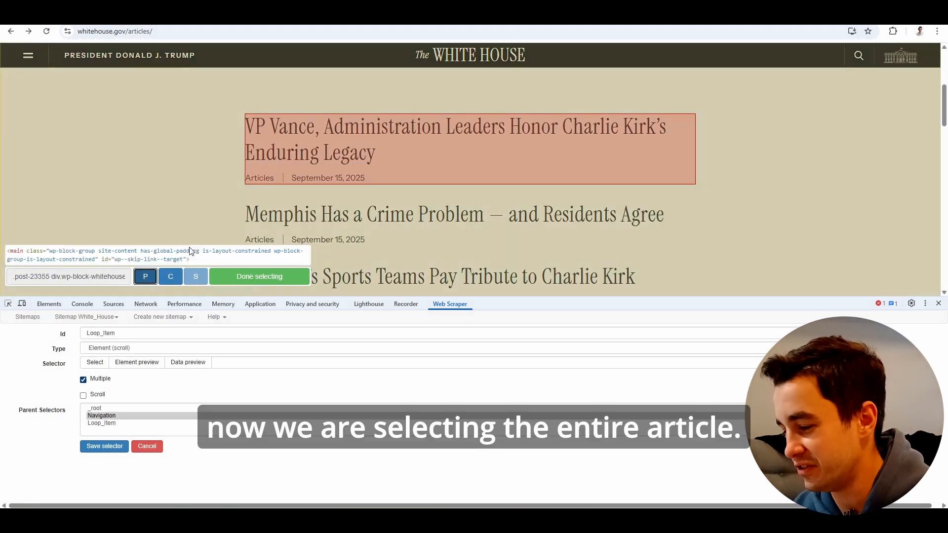
{"action": "left_click", "coordinate": [259, 276]}
Preview which articles the Loop_Item selector matches on the page and highlight its selector expression.
{"action": "scroll", "coordinate": [251, 242], "scroll_direction": "down", "scroll_amount": 1}
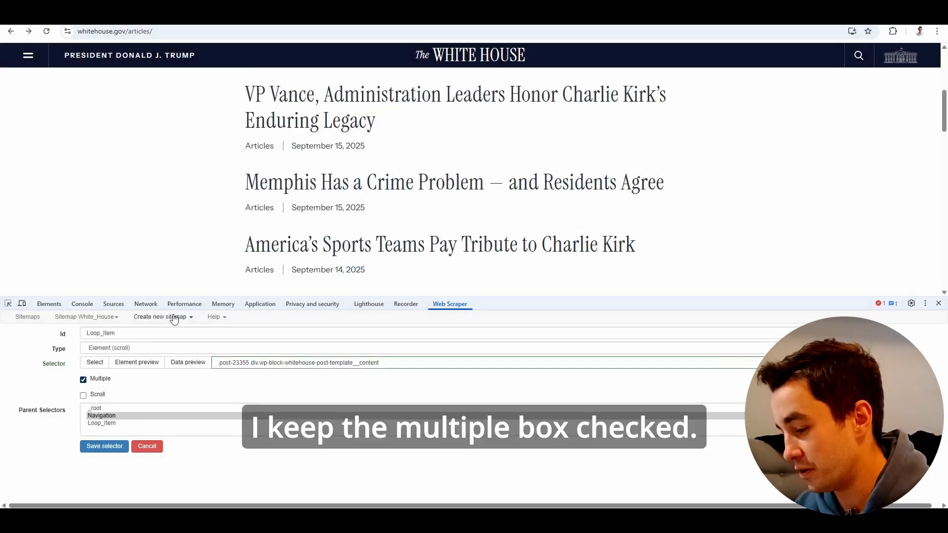
{"action": "scroll", "coordinate": [256, 201], "scroll_direction": "down", "scroll_amount": 3}
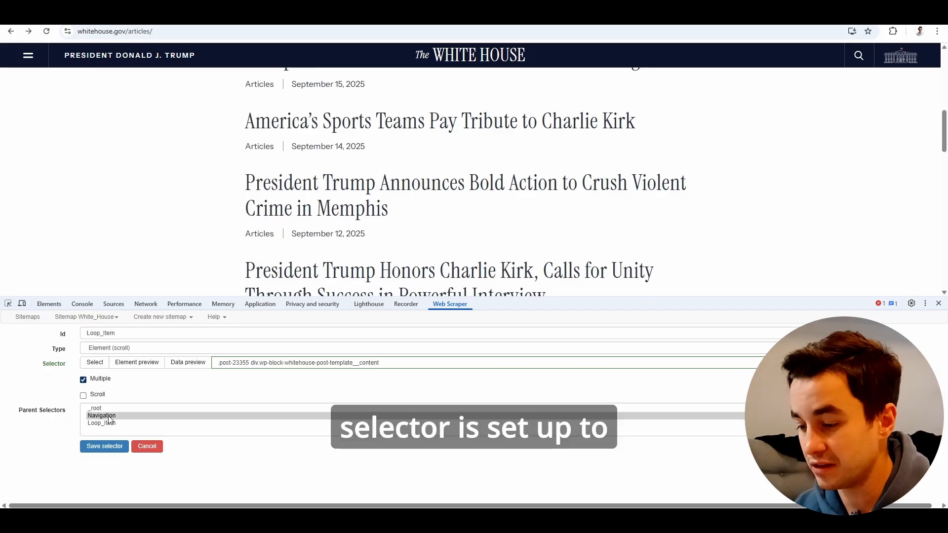
{"action": "left_click", "coordinate": [131, 368]}
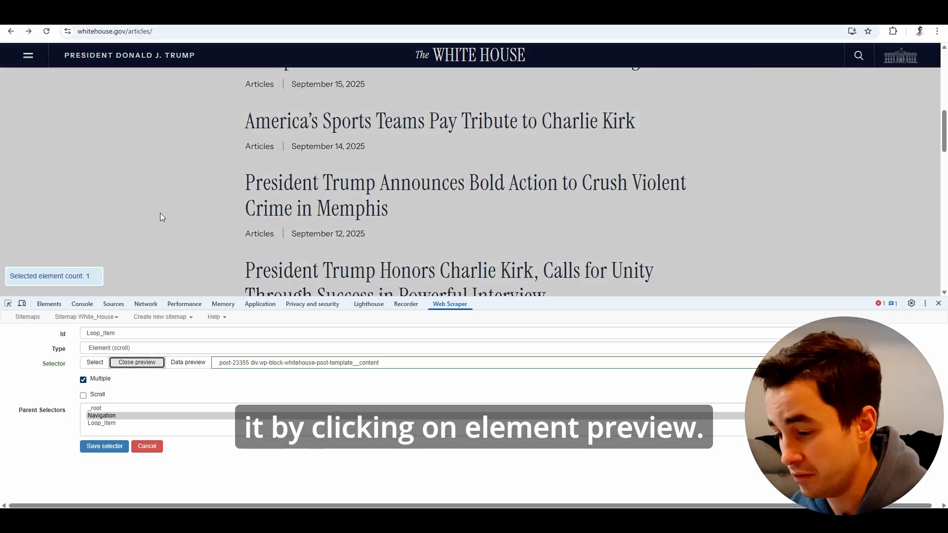
{"action": "scroll", "coordinate": [160, 212], "scroll_direction": "up", "scroll_amount": 3}
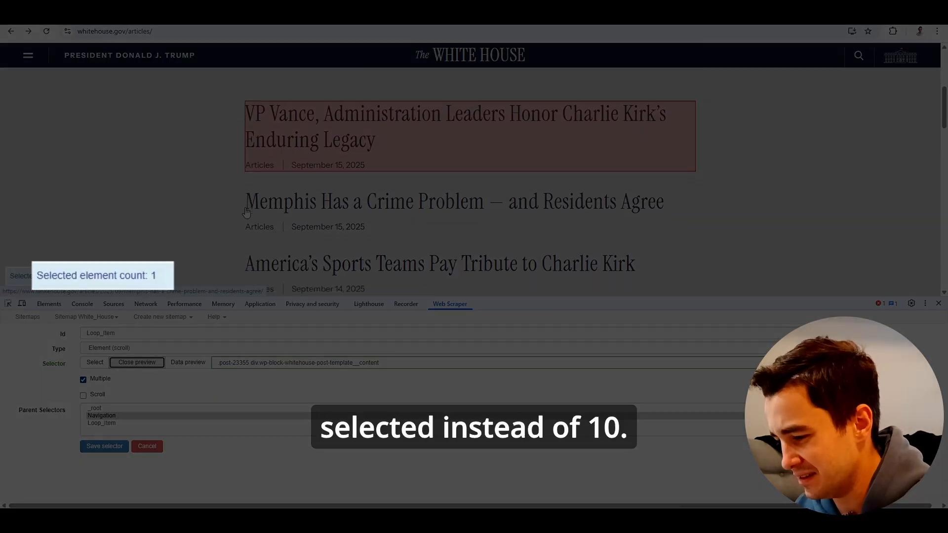
{"action": "scroll", "coordinate": [246, 212], "scroll_direction": "down", "scroll_amount": 3}
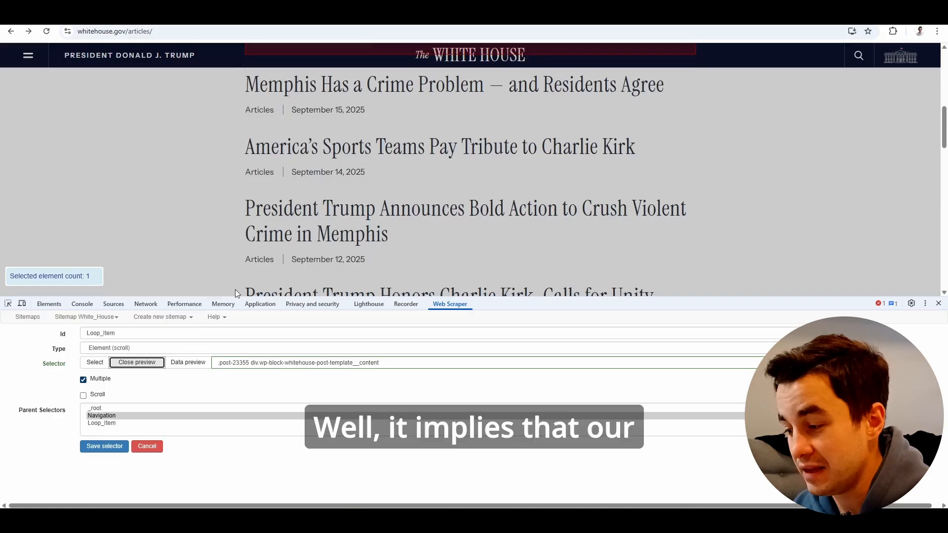
{"action": "left_click_drag", "start_coordinate": [409, 361], "coordinate": [181, 384]}
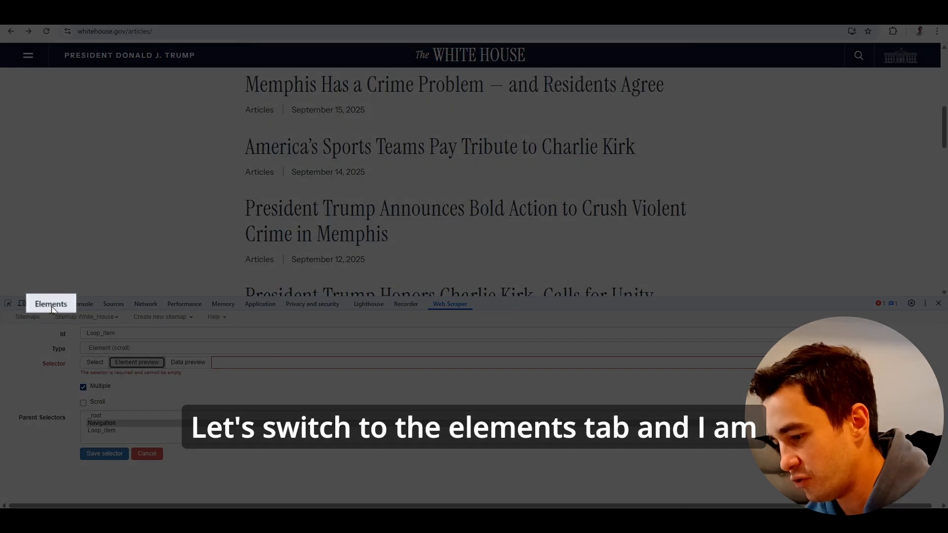
Inspect the first article's title link in the page's HTML.
{"action": "left_click", "coordinate": [49, 303]}
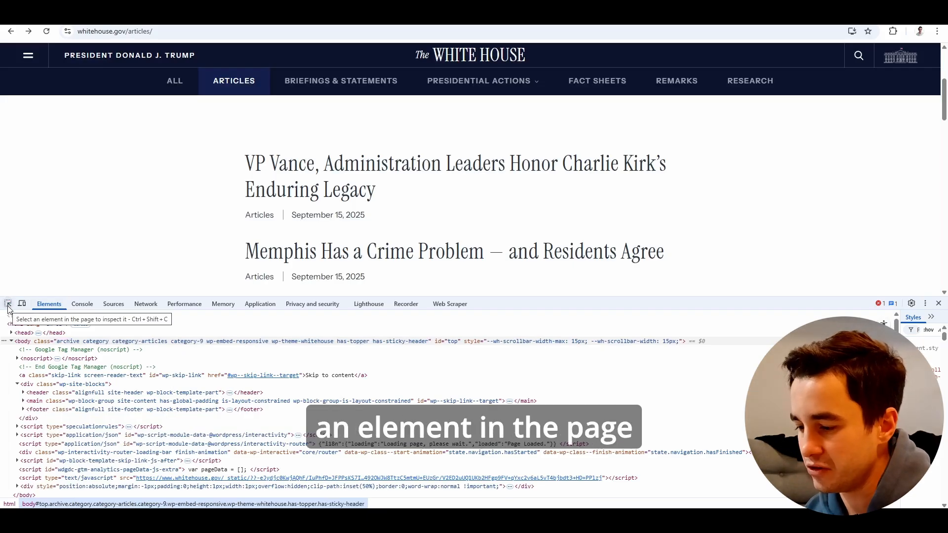
{"action": "left_click", "coordinate": [8, 309]}
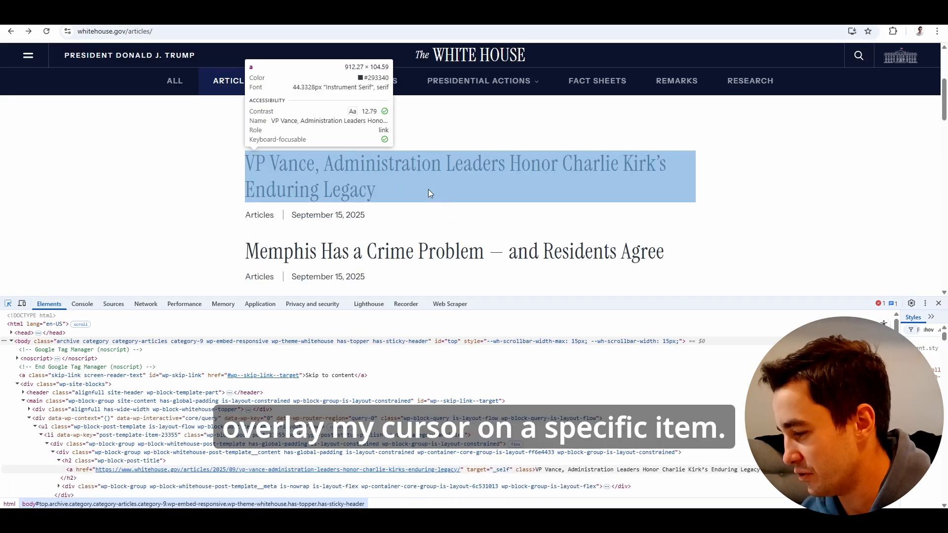
{"action": "left_click", "coordinate": [428, 189]}
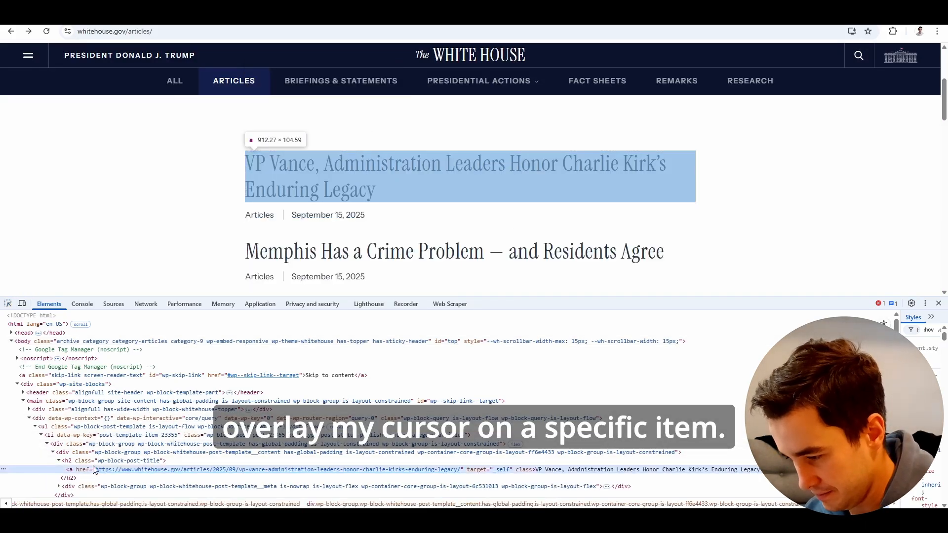
Try searching the page's HTML with the expression ul[id="menu-popover-navigation"]>li.
{"action": "key", "text": "ctrl+f"}
{"action": "type", "text": "ul"}
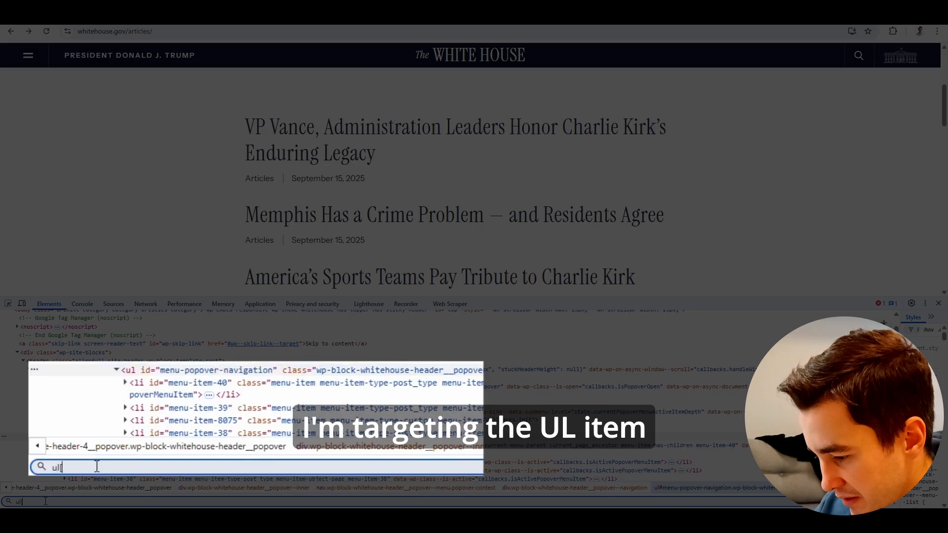
{"action": "type", "text": "[id=\"menu-popover-navigation\"]"}
{"action": "type", "text": "/"}
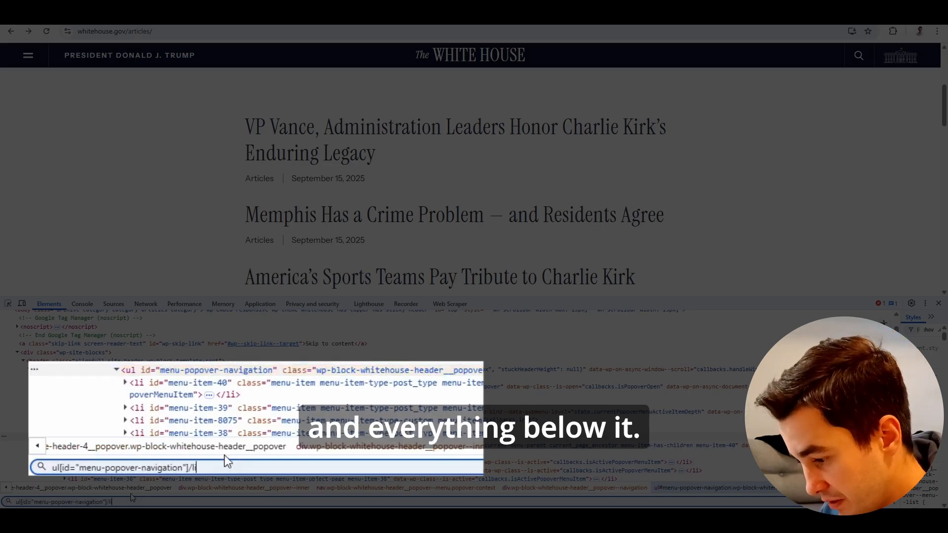
{"action": "type", "text": "li"}
{"action": "key", "text": "Left"}
{"action": "key", "text": "Left"}
{"action": "key", "text": "BackSpace"}
{"action": "type", "text": ">"}
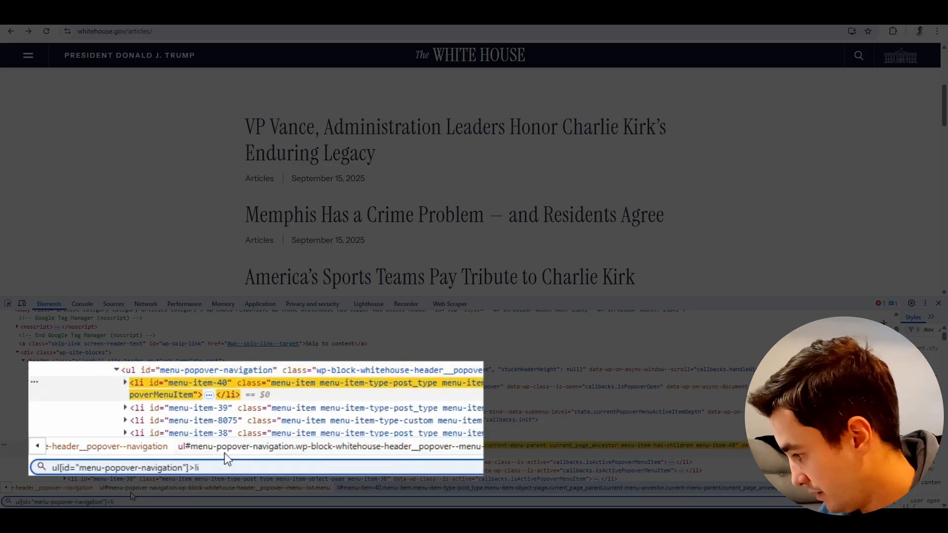
Find the article list items in the page's HTML with li[class*="articles"] and use that expression as the Loop_Item selector.
{"action": "scroll", "coordinate": [157, 455], "scroll_direction": "down", "scroll_amount": 1}
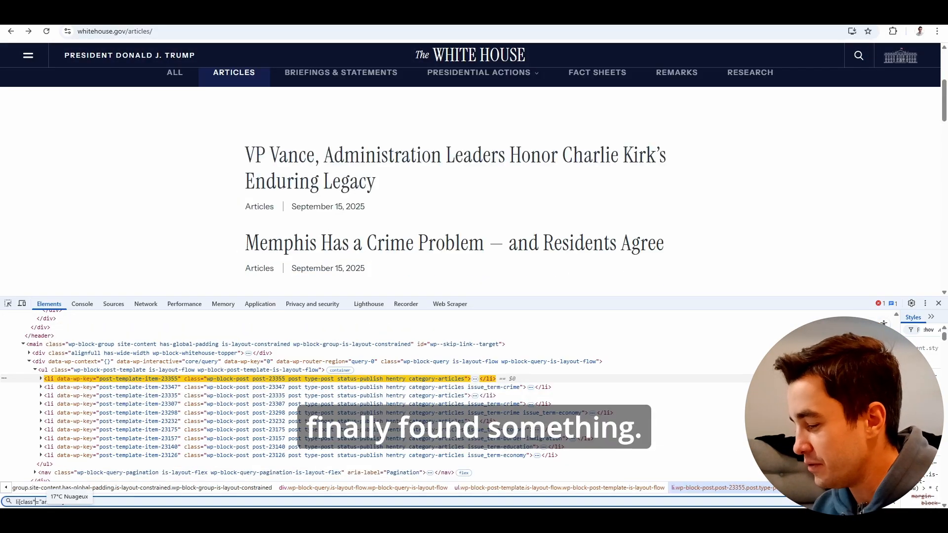
{"action": "key", "text": "ctrl+a"}
{"action": "key", "text": "ctrl+c"}
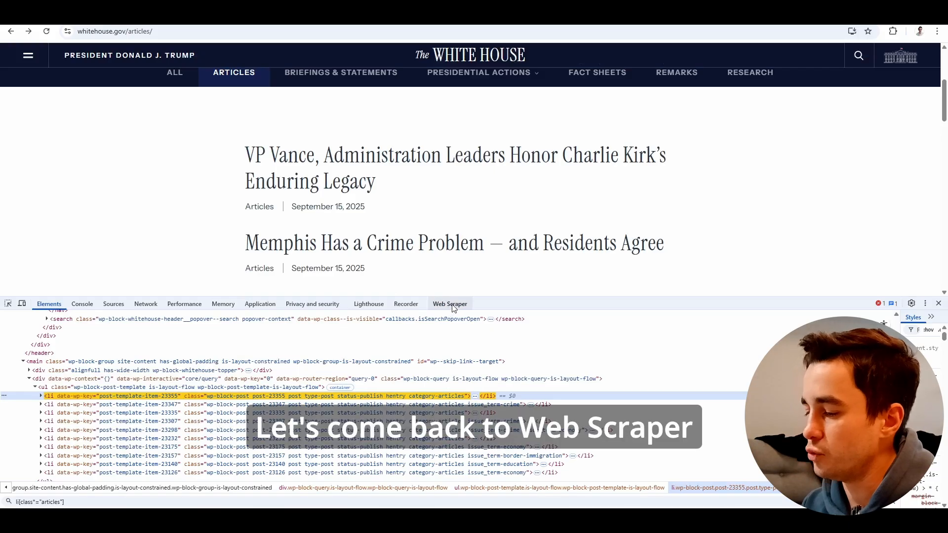
{"action": "left_click", "coordinate": [449, 304]}
{"action": "left_click", "coordinate": [223, 364]}
{"action": "key", "text": "ctrl+v"}
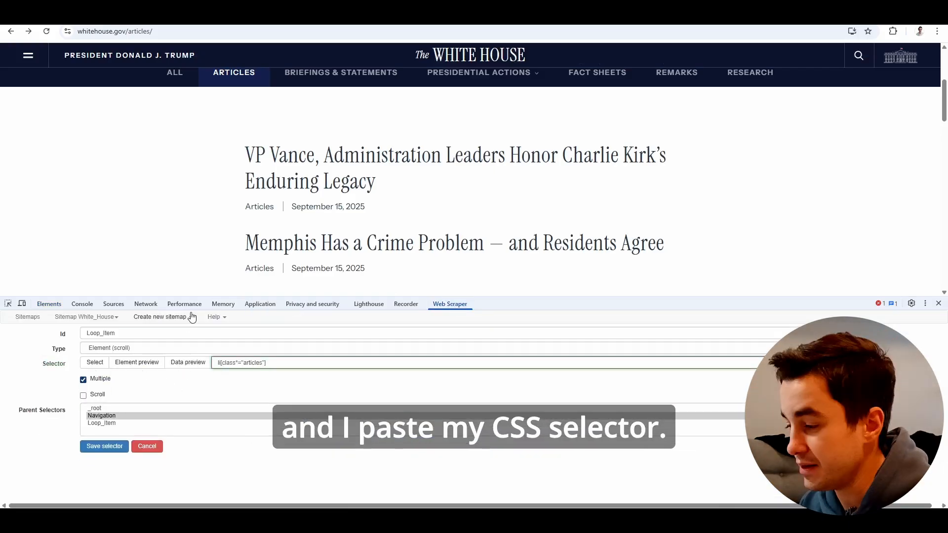
Preview the articles matched by the Loop_Item selector and save the selector.
{"action": "left_click", "coordinate": [135, 362]}
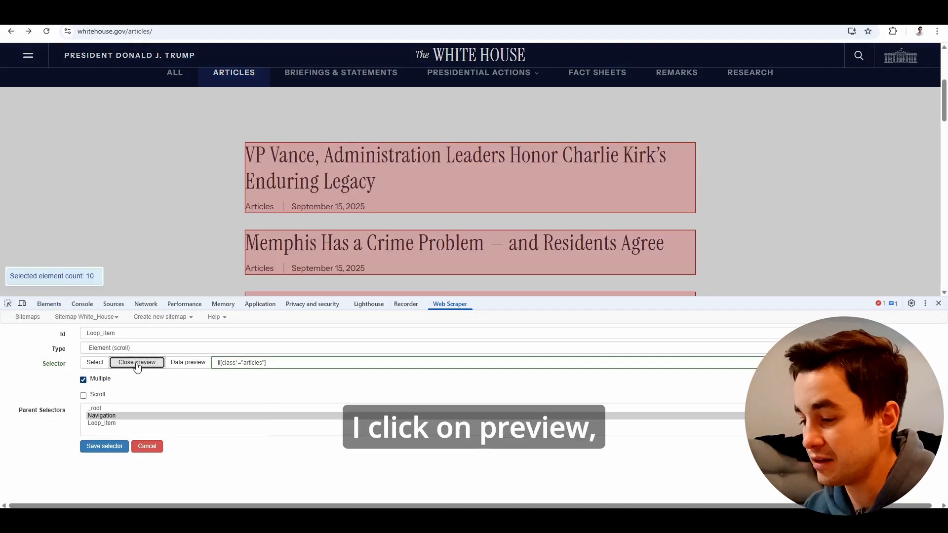
{"action": "scroll", "coordinate": [163, 211], "scroll_direction": "down", "scroll_amount": 10}
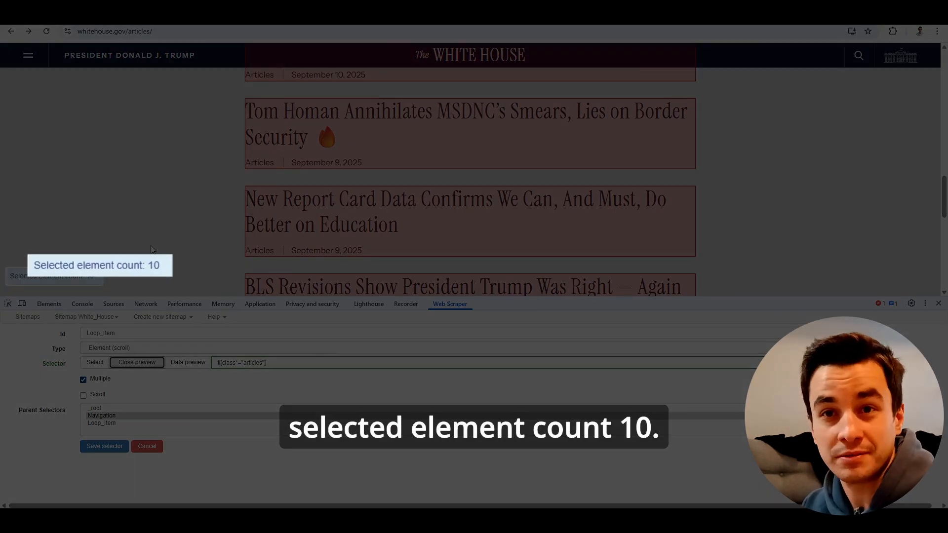
{"action": "left_click", "coordinate": [130, 364]}
{"action": "left_click", "coordinate": [113, 447]}
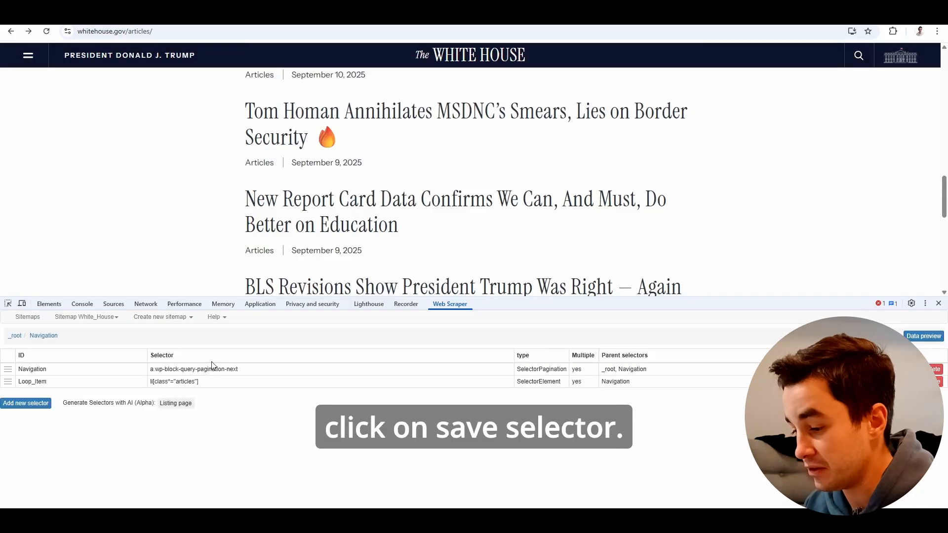
Inside Loop_Item, add a new selector of type Link with the id URL.
{"action": "left_click", "coordinate": [116, 382]}
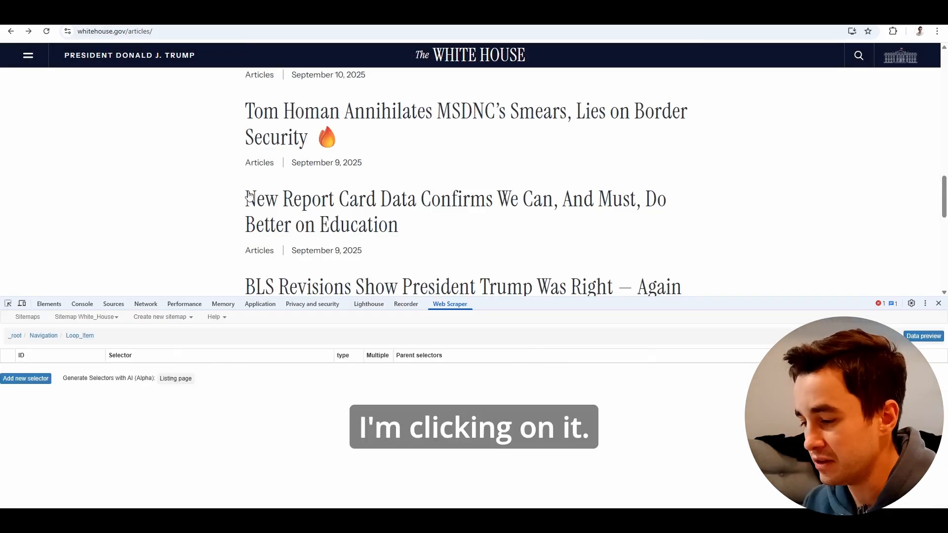
{"action": "scroll", "coordinate": [306, 144], "scroll_direction": "up", "scroll_amount": 10}
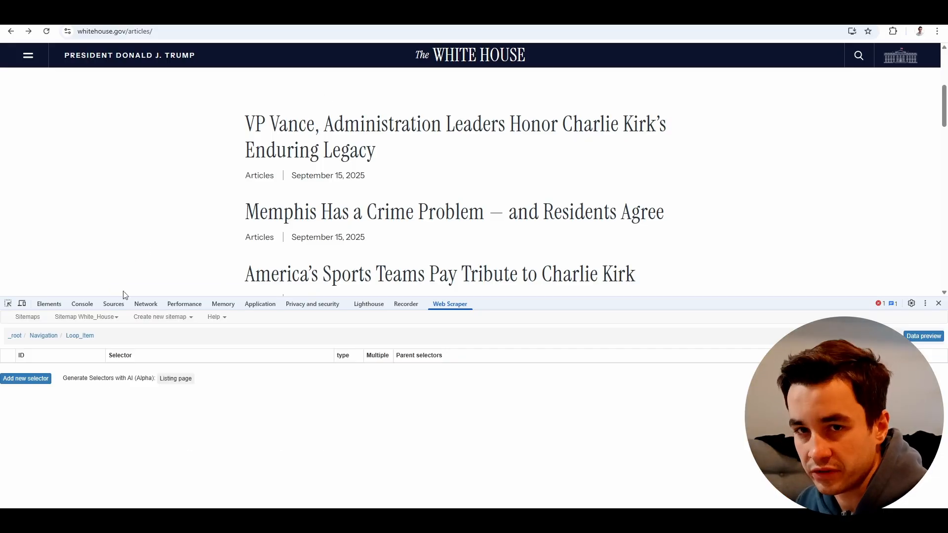
{"action": "left_click", "coordinate": [25, 378]}
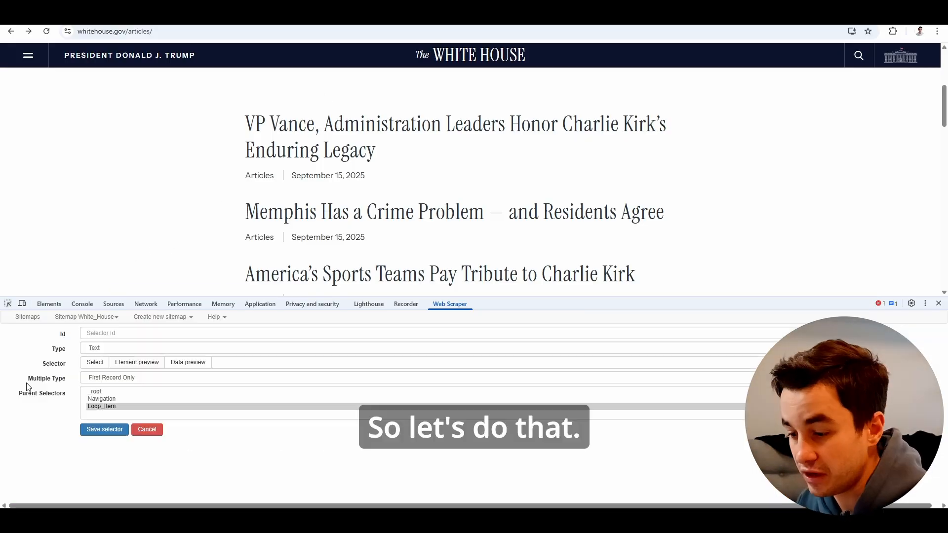
{"action": "left_click", "coordinate": [111, 351]}
{"action": "left_click", "coordinate": [113, 365]}
{"action": "left_click", "coordinate": [113, 333]}
{"action": "type", "text": "URL"}
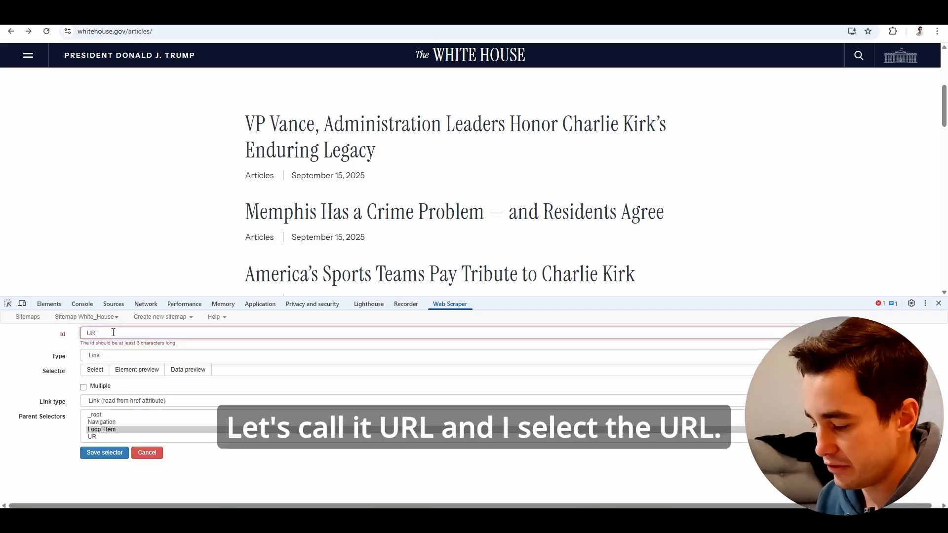
Target the first article's title link with the URL selector, preview the match and save the selector.
{"action": "left_click", "coordinate": [95, 362]}
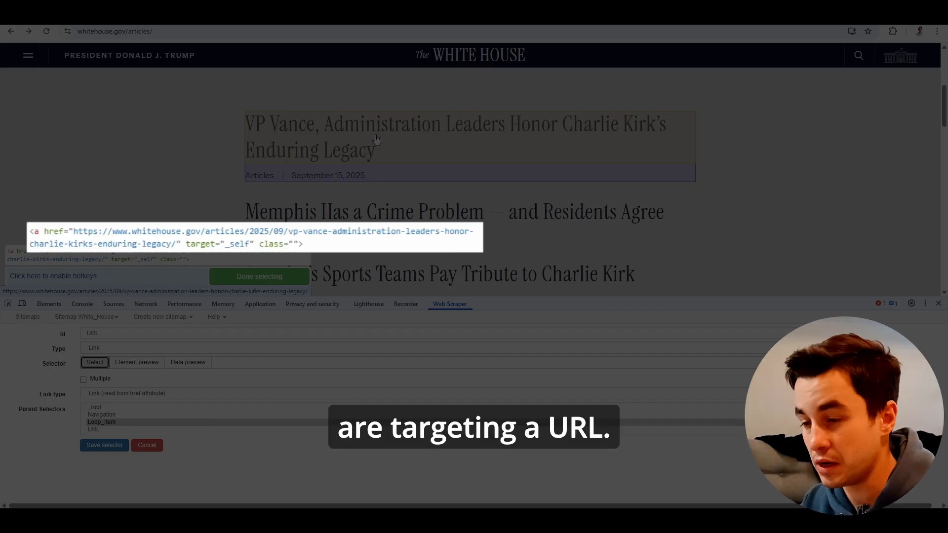
{"action": "left_click", "coordinate": [376, 140]}
{"action": "left_click", "coordinate": [270, 275]}
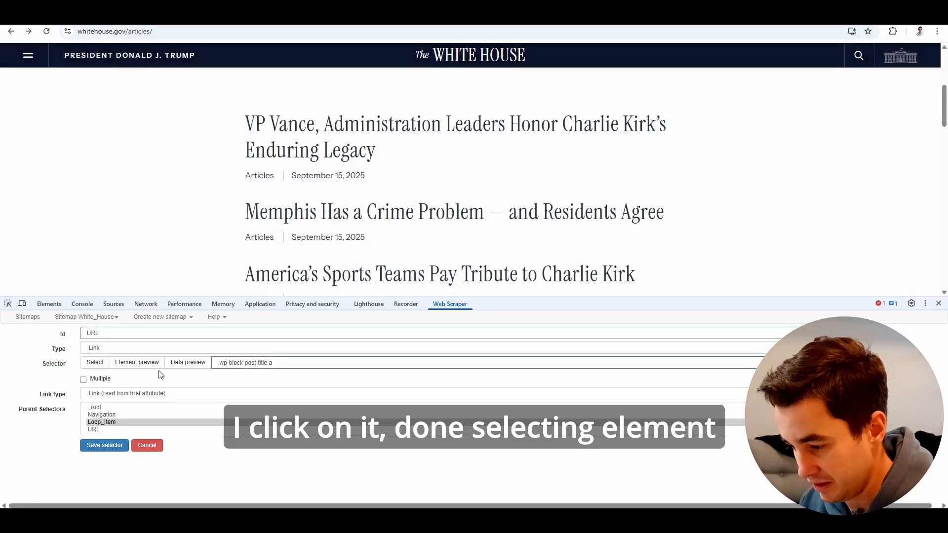
{"action": "left_click", "coordinate": [143, 366]}
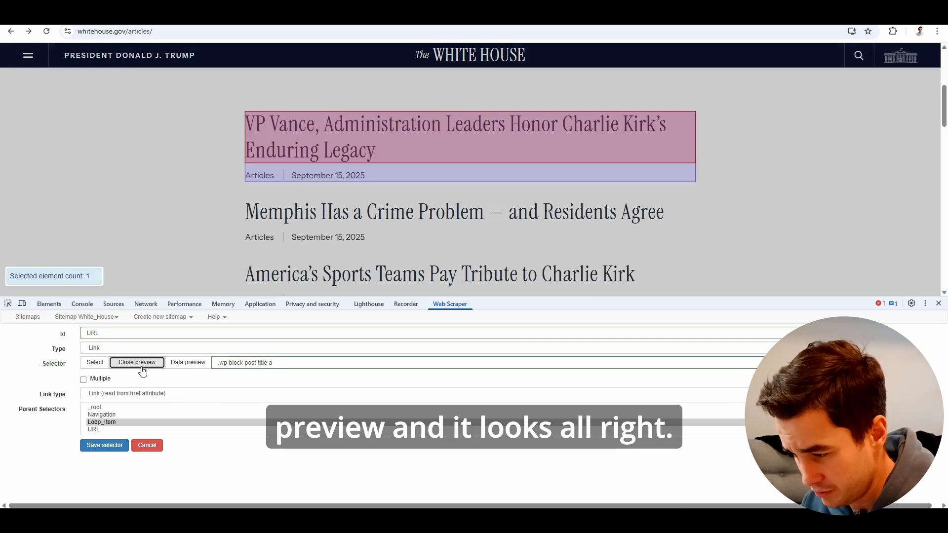
{"action": "left_click", "coordinate": [141, 366]}
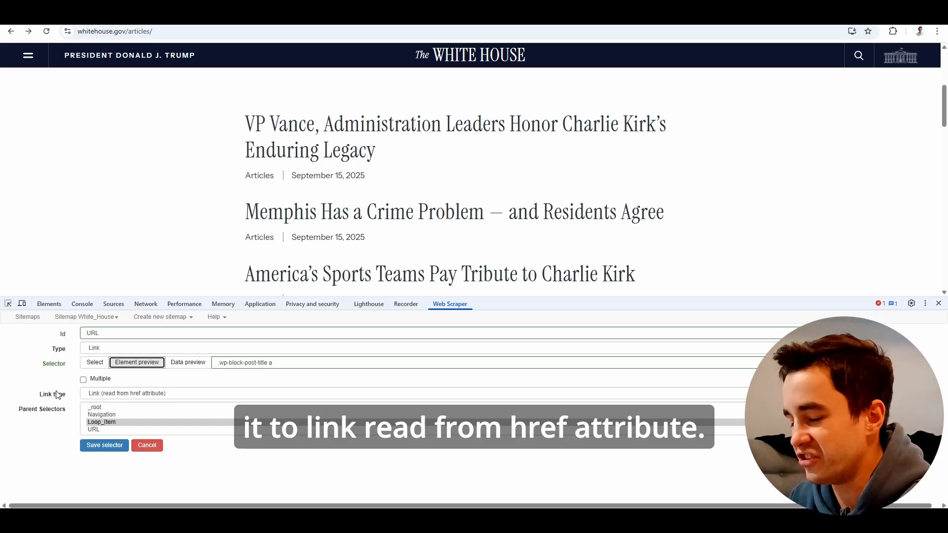
{"action": "left_click", "coordinate": [104, 445]}
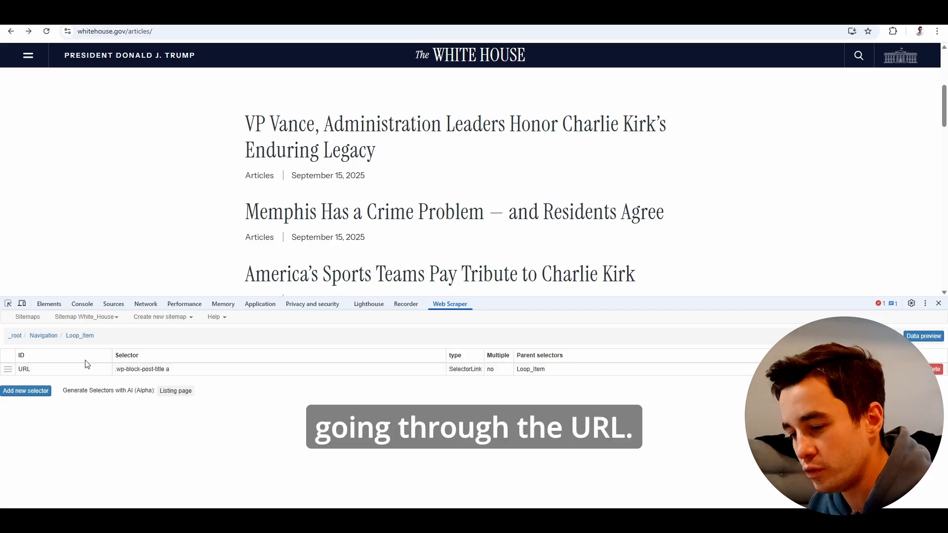
Inside the URL selector, add a Text selector with the id Title, with the first article's page open in the browser.
{"action": "left_click", "coordinate": [78, 370]}
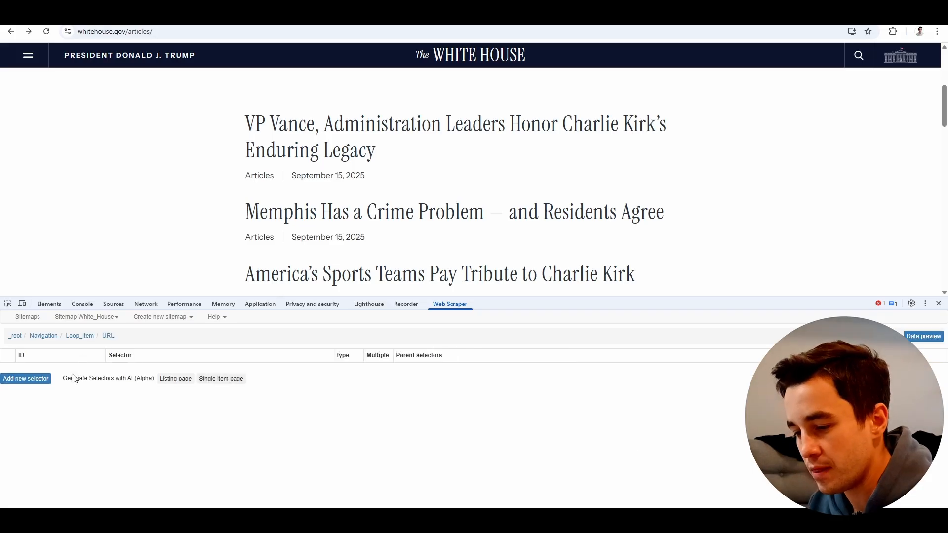
{"action": "left_click", "coordinate": [359, 133]}
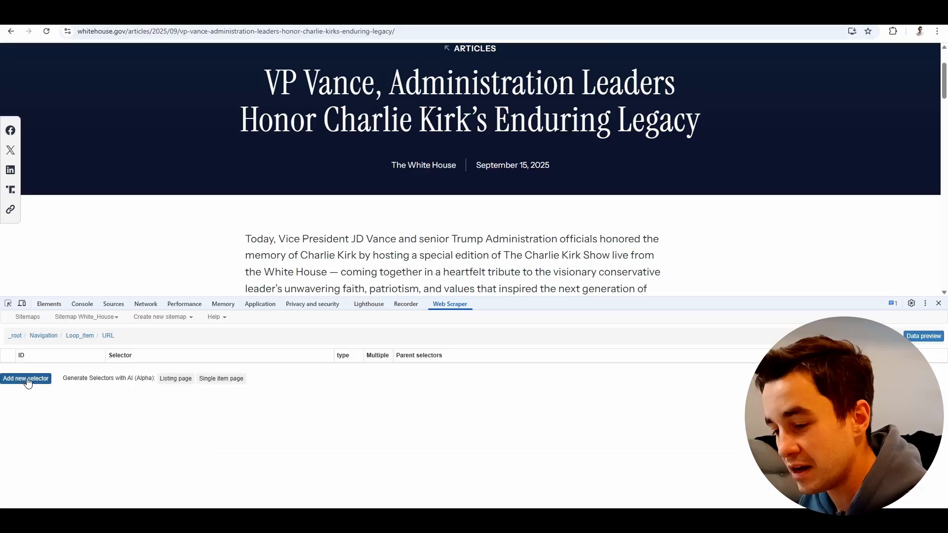
{"action": "left_click", "coordinate": [26, 380]}
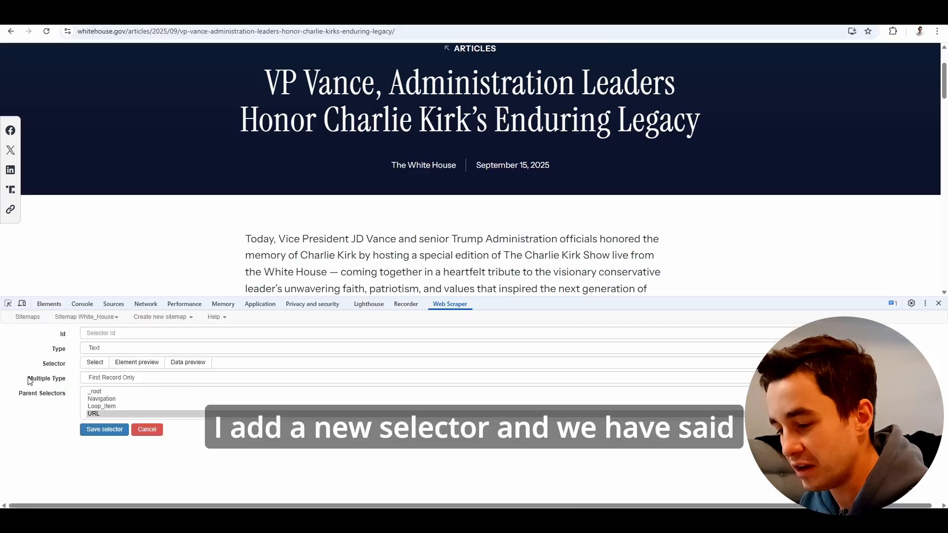
{"action": "left_click", "coordinate": [128, 333]}
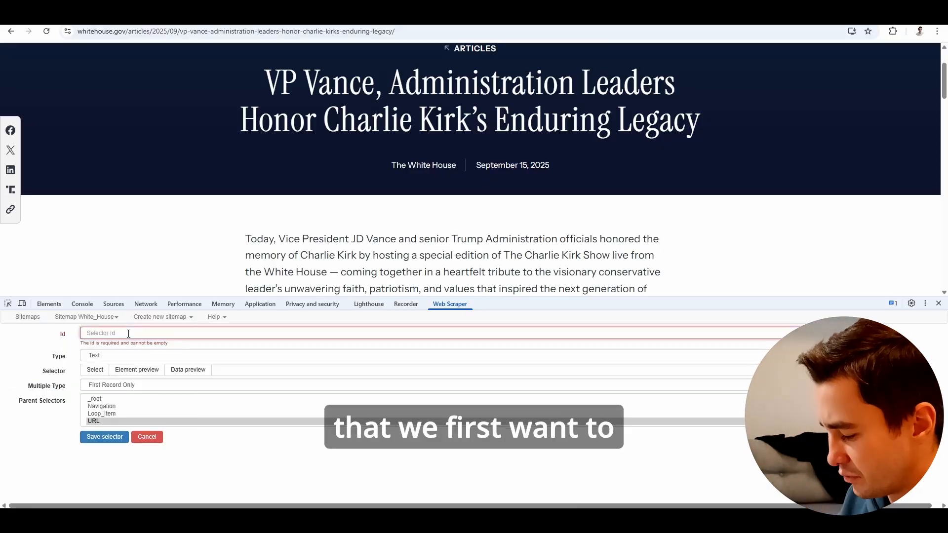
{"action": "type", "text": "Title"}
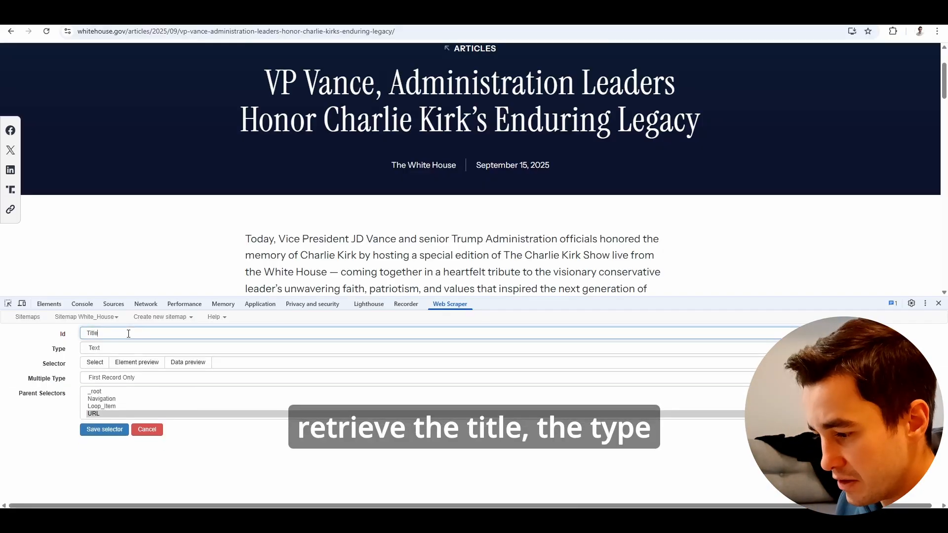
Set the Title selector to the article's h1 heading, preview it and save the selector.
{"action": "left_click", "coordinate": [95, 363]}
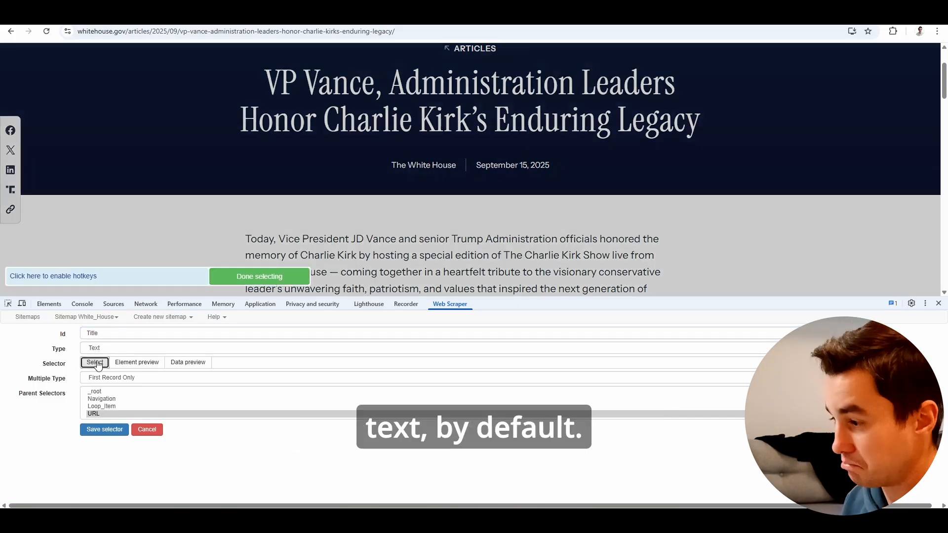
{"action": "left_click", "coordinate": [429, 96]}
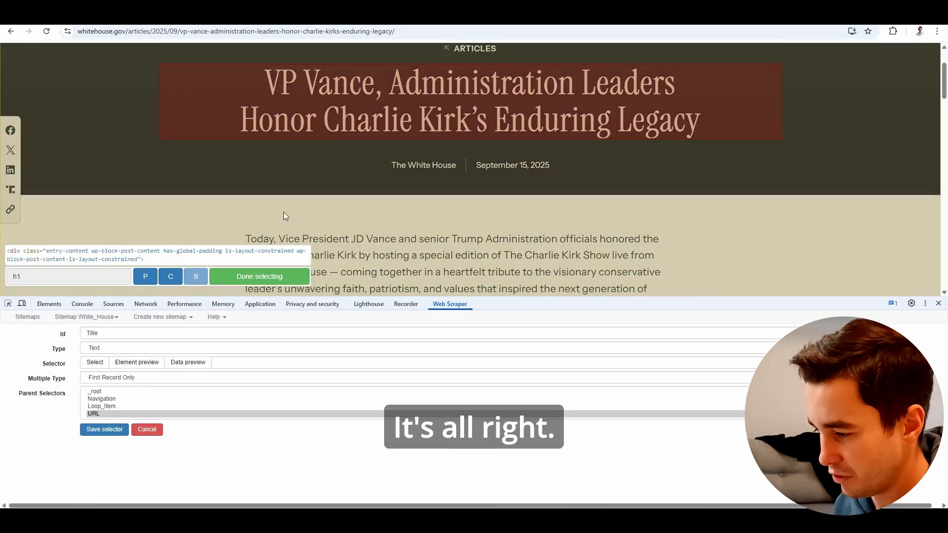
{"action": "left_click", "coordinate": [253, 276]}
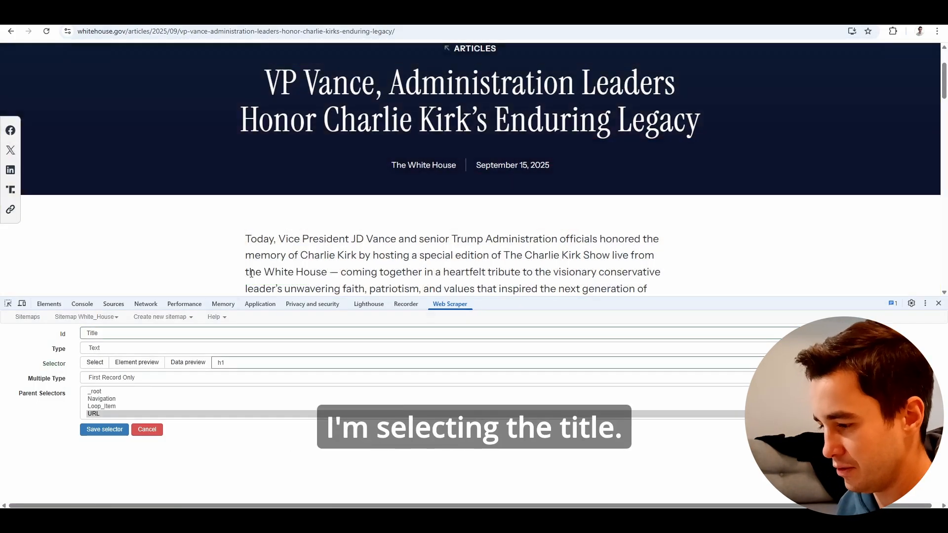
{"action": "left_click", "coordinate": [133, 364]}
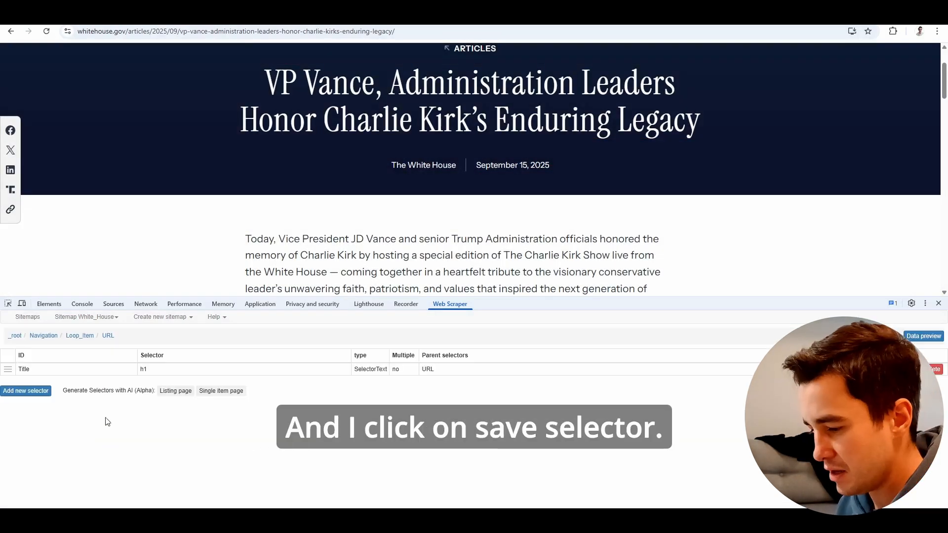
Add a new selector with the id Date and the type Element attribute under URL.
{"action": "left_click", "coordinate": [29, 390]}
{"action": "scroll", "coordinate": [394, 133], "scroll_direction": "up", "scroll_amount": 1}
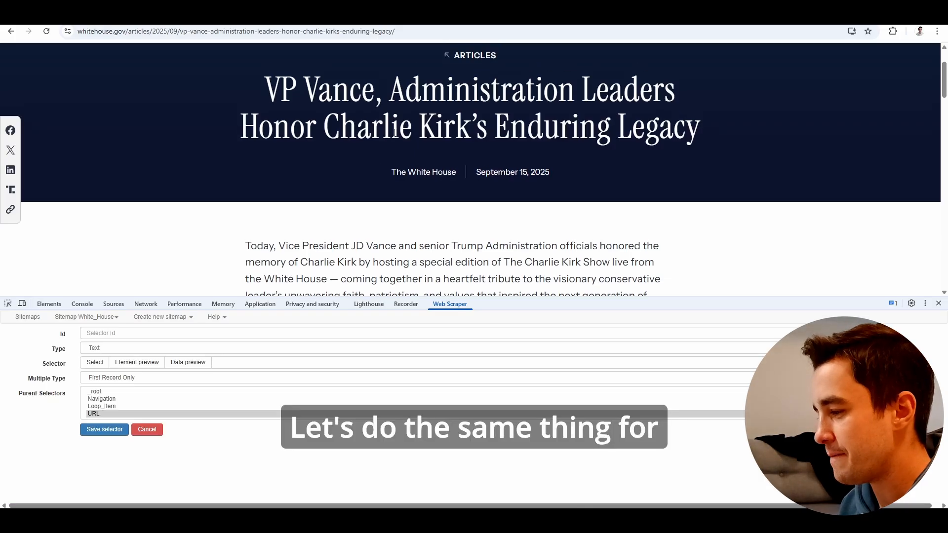
{"action": "scroll", "coordinate": [395, 133], "scroll_direction": "down", "scroll_amount": 1}
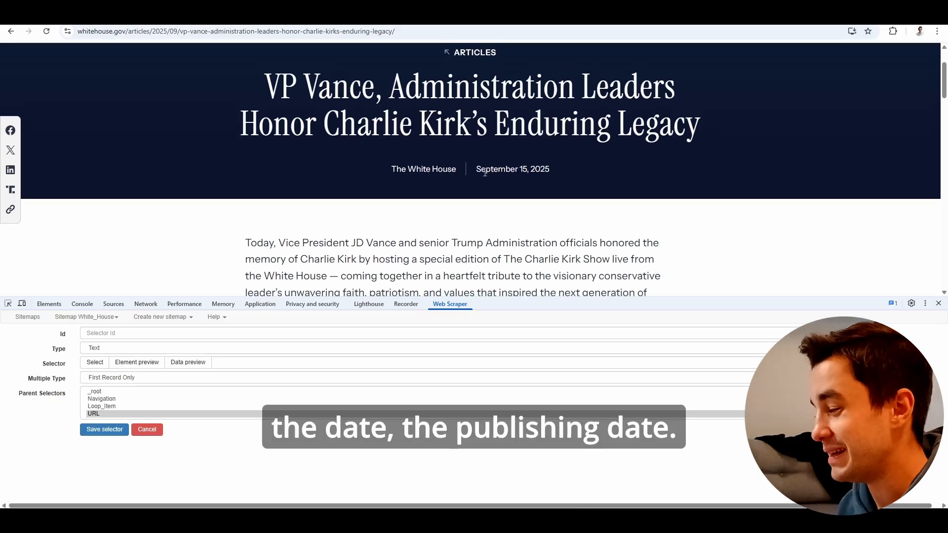
{"action": "left_click", "coordinate": [103, 334]}
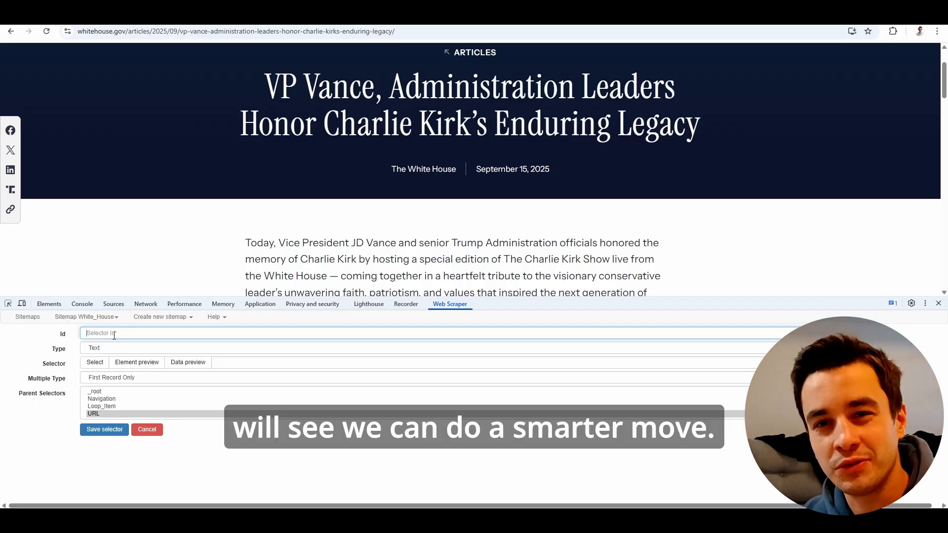
{"action": "type", "text": "Date"}
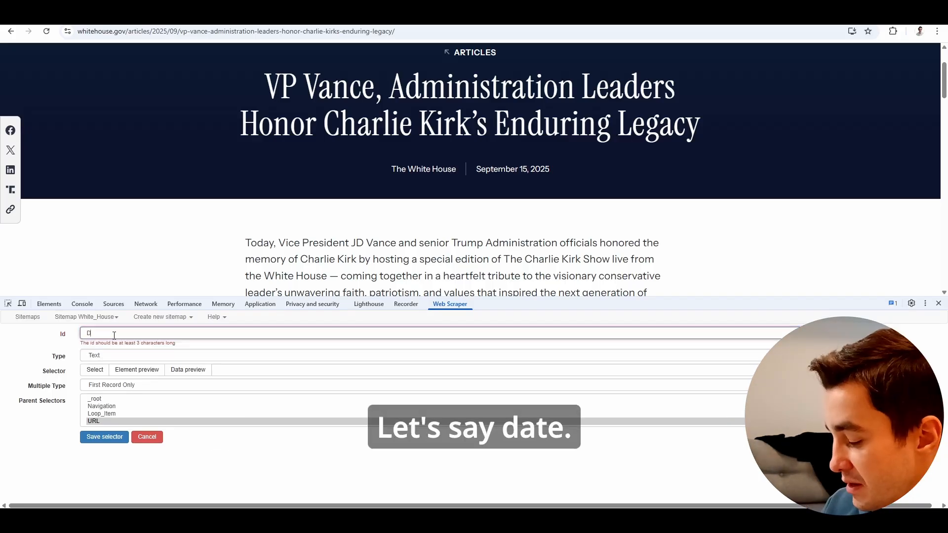
{"action": "left_click", "coordinate": [95, 363]}
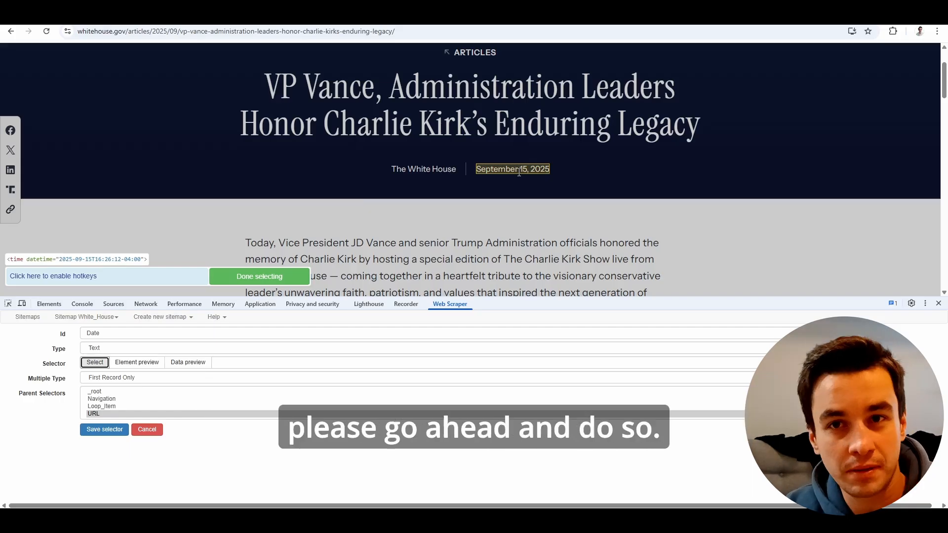
{"action": "left_click", "coordinate": [125, 349]}
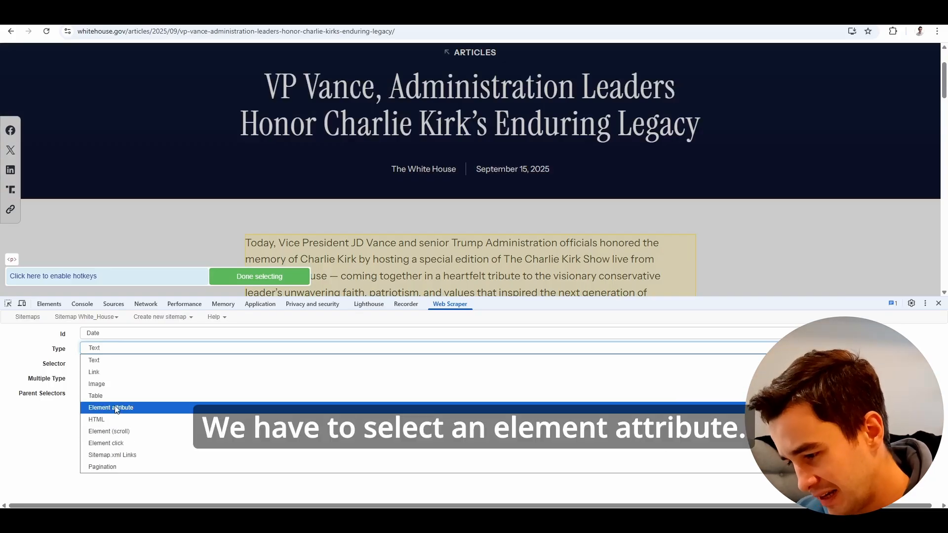
{"action": "left_click", "coordinate": [150, 408]}
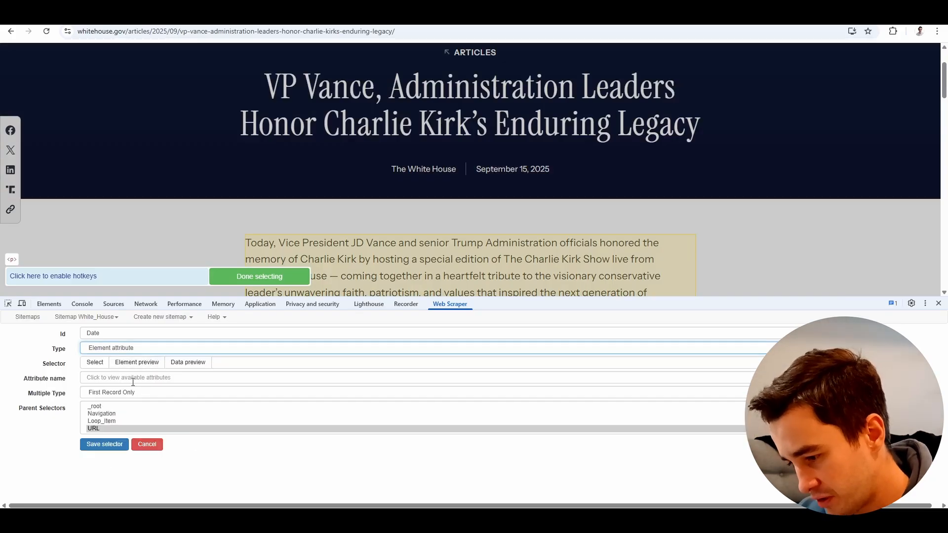
Target the article's publication date with the Date selector, choose datetime as the attribute name and save the selector.
{"action": "left_click", "coordinate": [95, 362]}
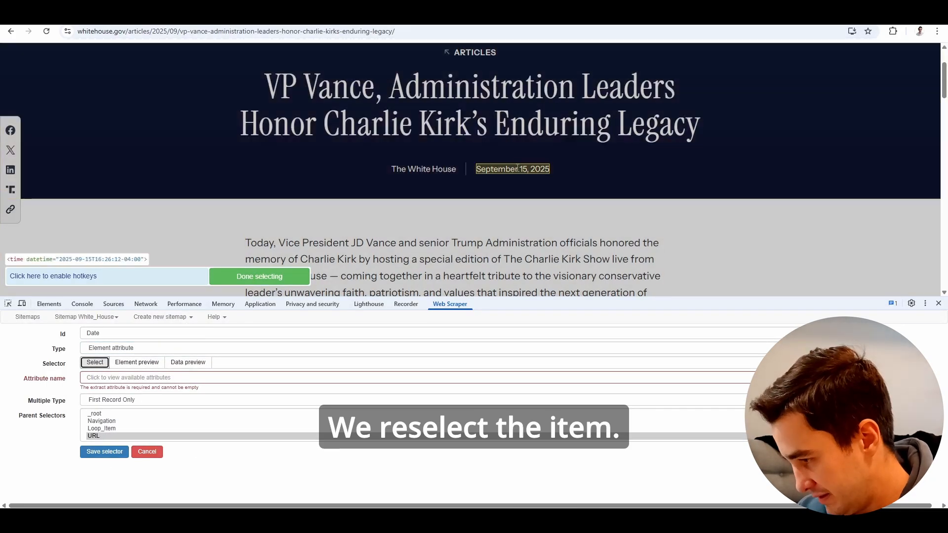
{"action": "left_click", "coordinate": [514, 170]}
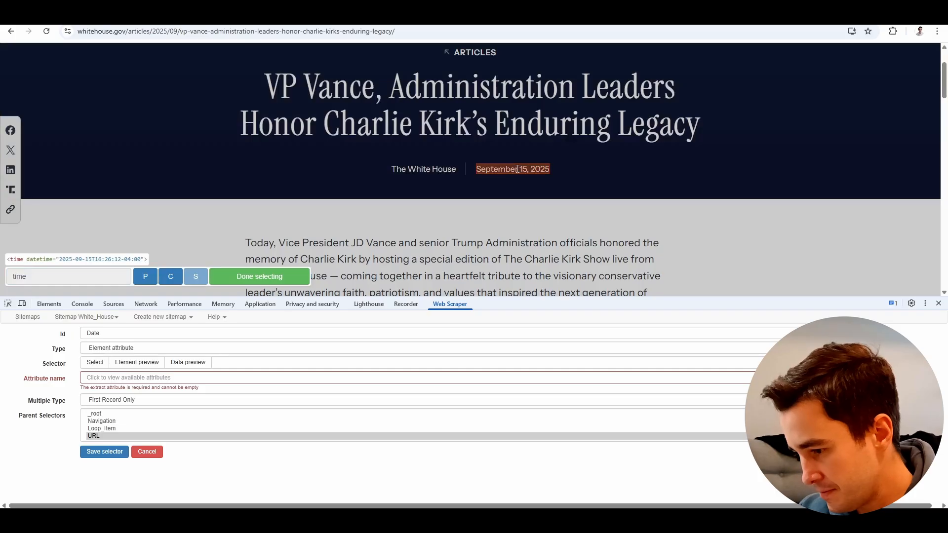
{"action": "left_click", "coordinate": [250, 276]}
{"action": "left_click", "coordinate": [104, 378]}
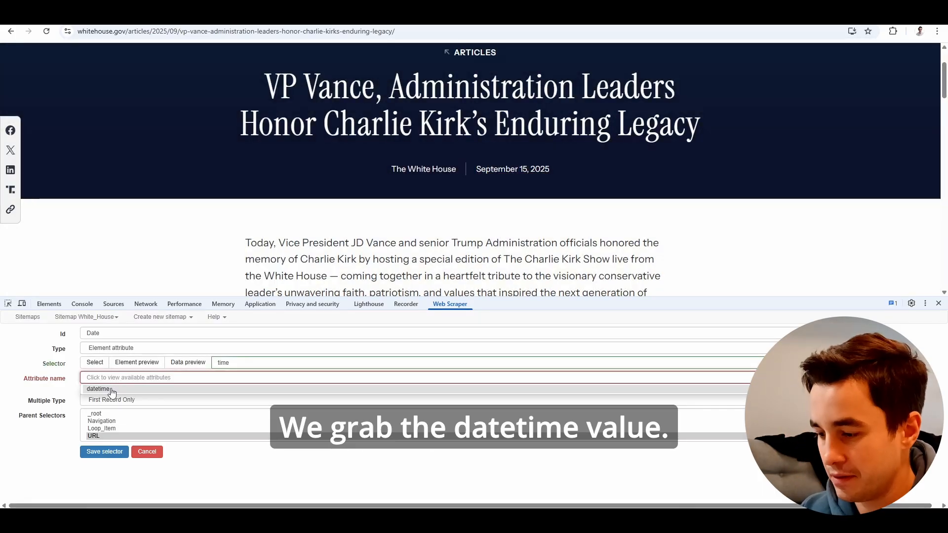
{"action": "left_click", "coordinate": [110, 389]}
{"action": "left_click", "coordinate": [103, 445]}
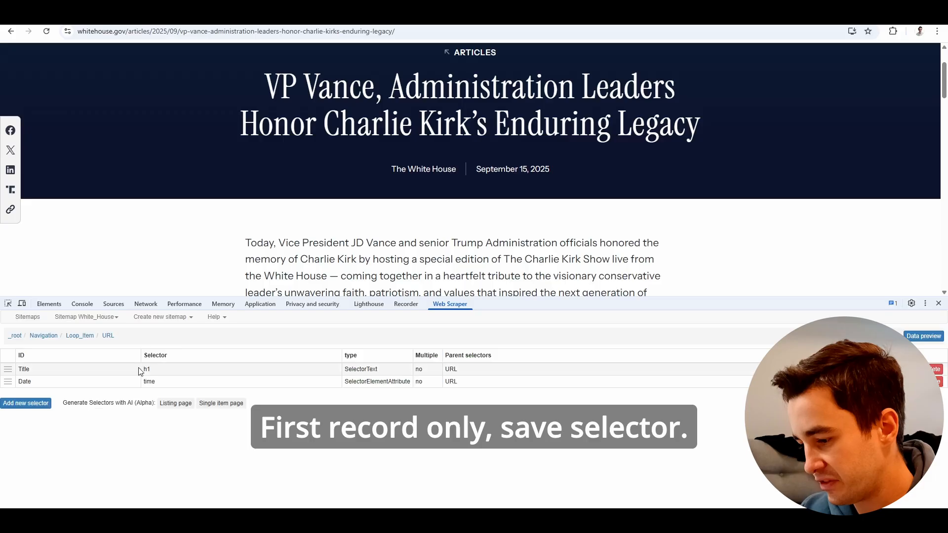
Add a Text selector with the id Description under URL, target the article's first paragraph and save it.
{"action": "left_click", "coordinate": [22, 401]}
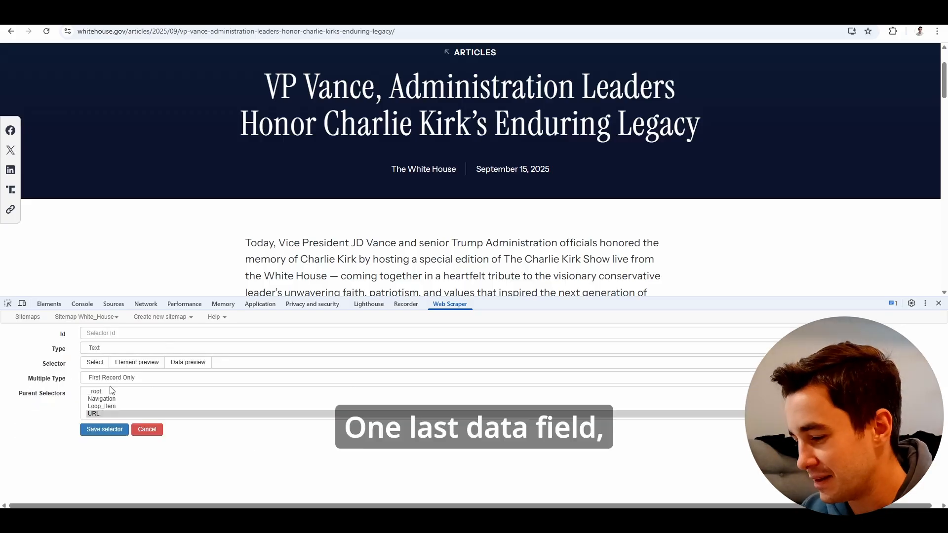
{"action": "left_click", "coordinate": [113, 334]}
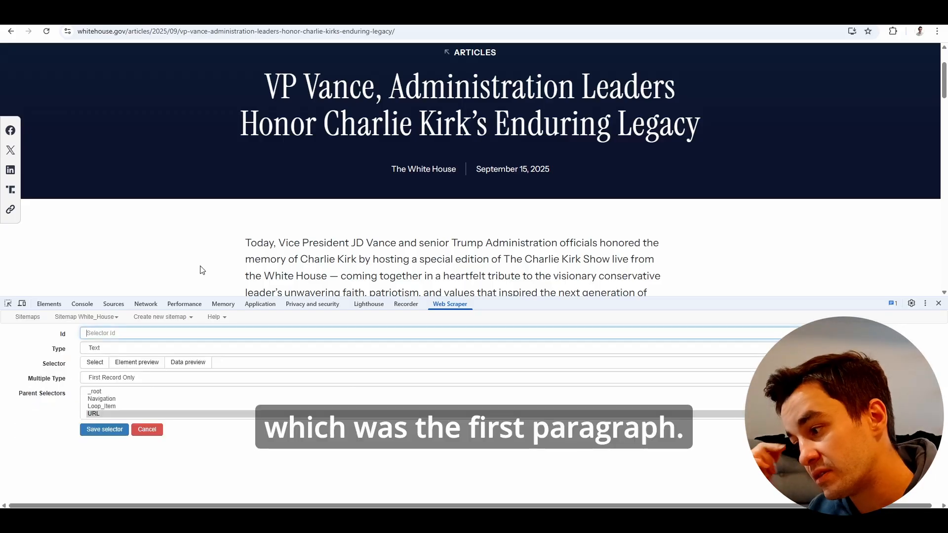
{"action": "scroll", "coordinate": [202, 269], "scroll_direction": "down", "scroll_amount": 2}
{"action": "type", "text": "Description"}
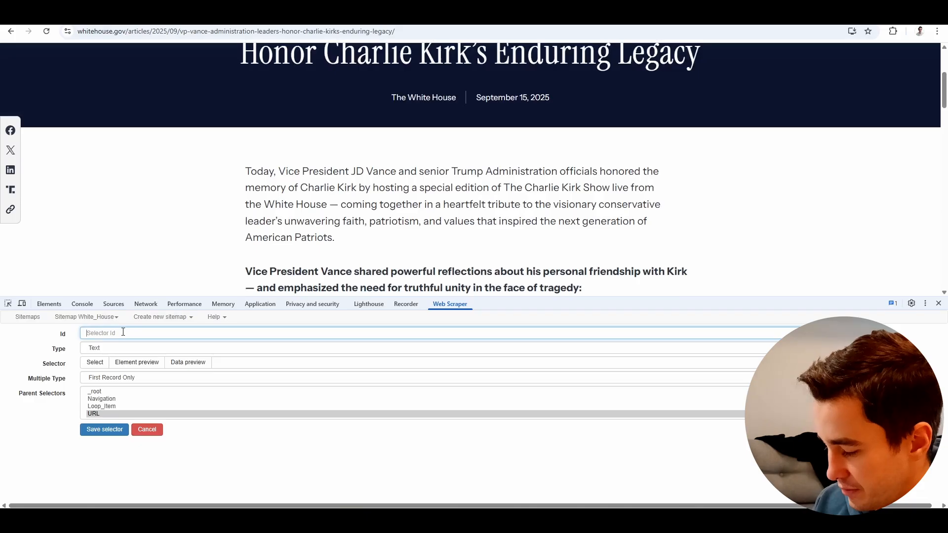
{"action": "left_click", "coordinate": [95, 362]}
{"action": "left_click", "coordinate": [308, 182]}
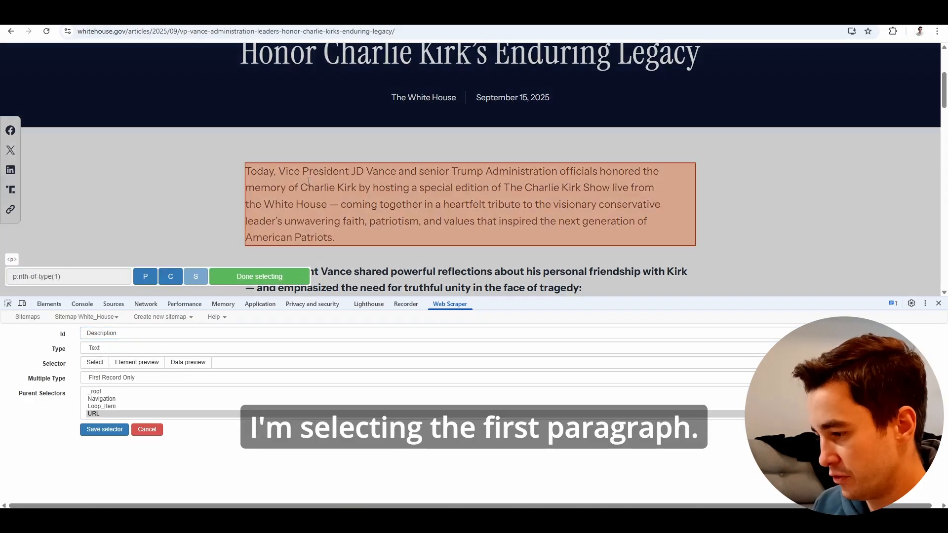
{"action": "left_click", "coordinate": [260, 277]}
{"action": "left_click", "coordinate": [104, 430]}
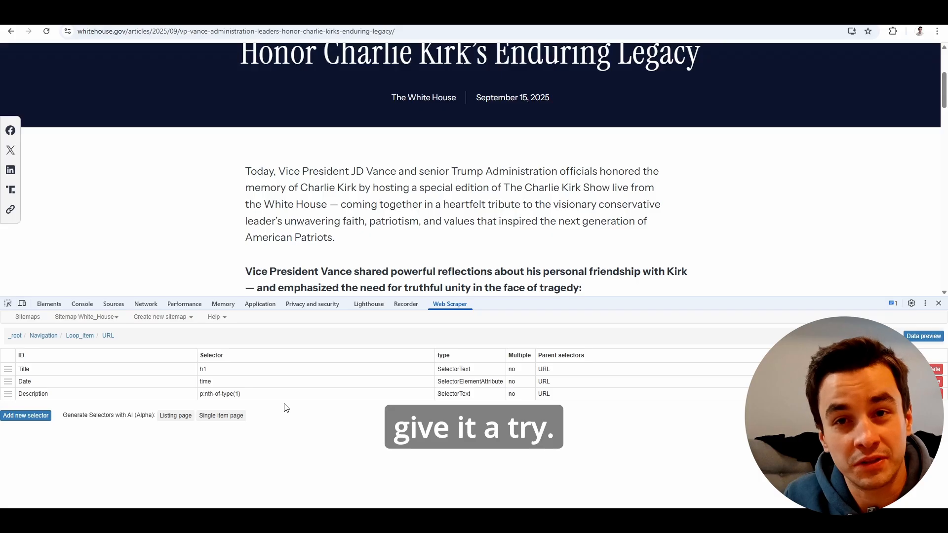
Start scraping the White_House sitemap with a request interval and a page load delay of 4000 ms each.
{"action": "left_click", "coordinate": [87, 317]}
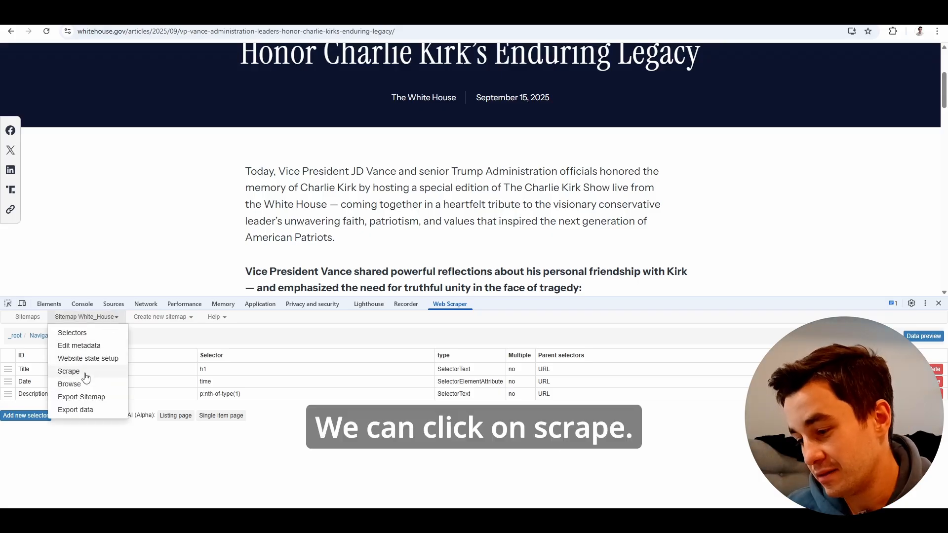
{"action": "left_click", "coordinate": [86, 376]}
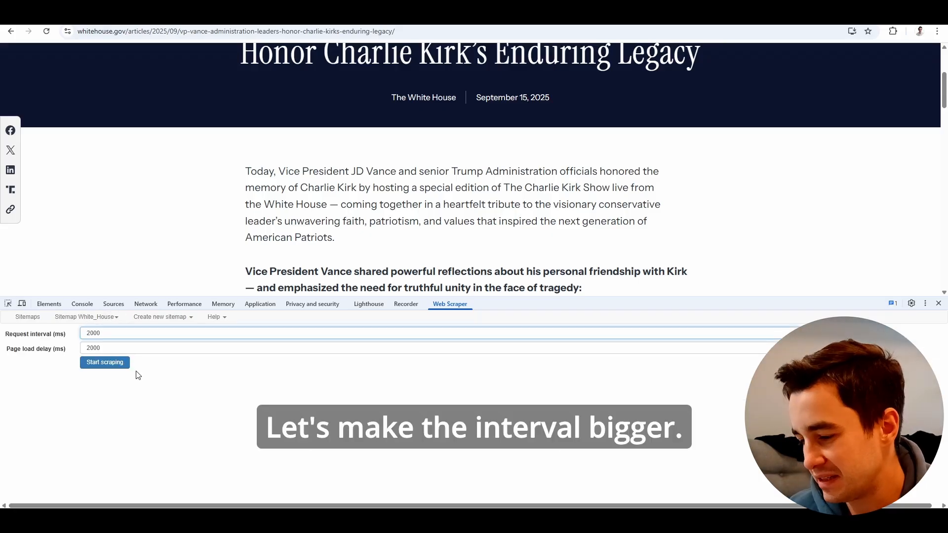
{"action": "key", "text": "Delete"}
{"action": "type", "text": "4"}
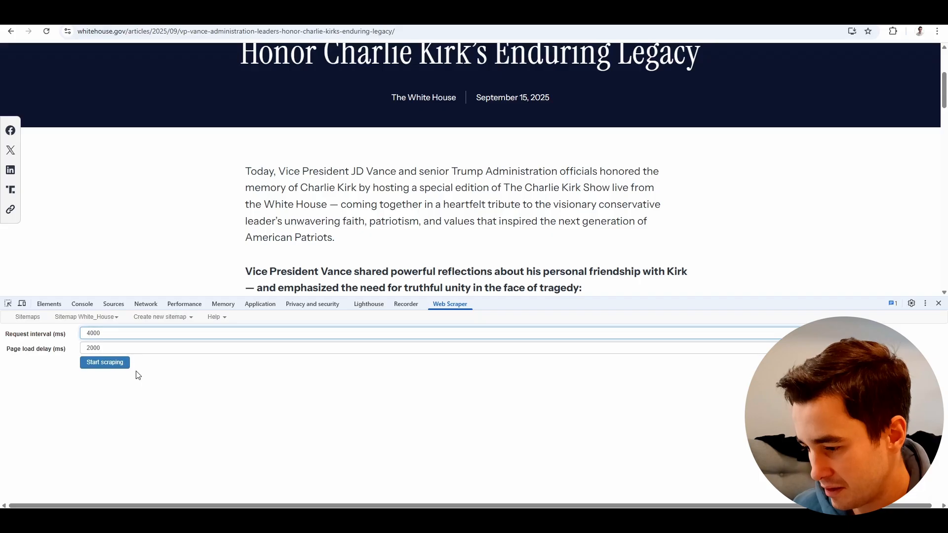
{"action": "left_click", "coordinate": [89, 349]}
{"action": "key", "text": "Delete"}
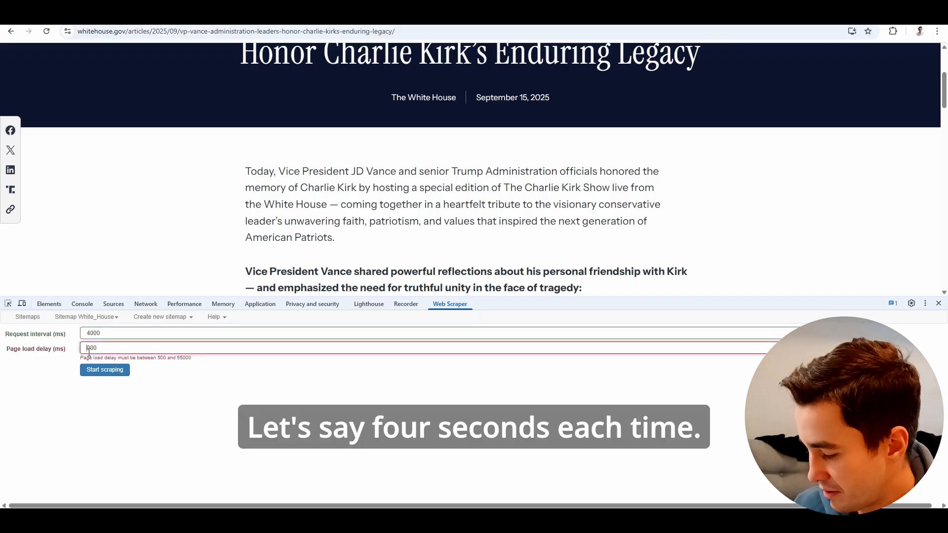
{"action": "type", "text": "4"}
{"action": "left_click", "coordinate": [105, 365]}
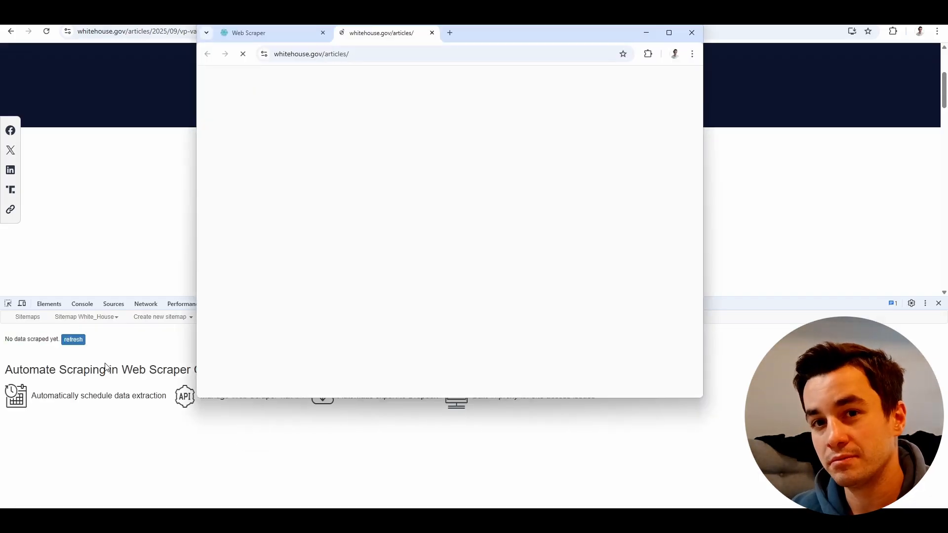
Maximize the scraping window, enter filler text in a Google search in another browser window, and return to the scraping window.
{"action": "left_click", "coordinate": [663, 36]}
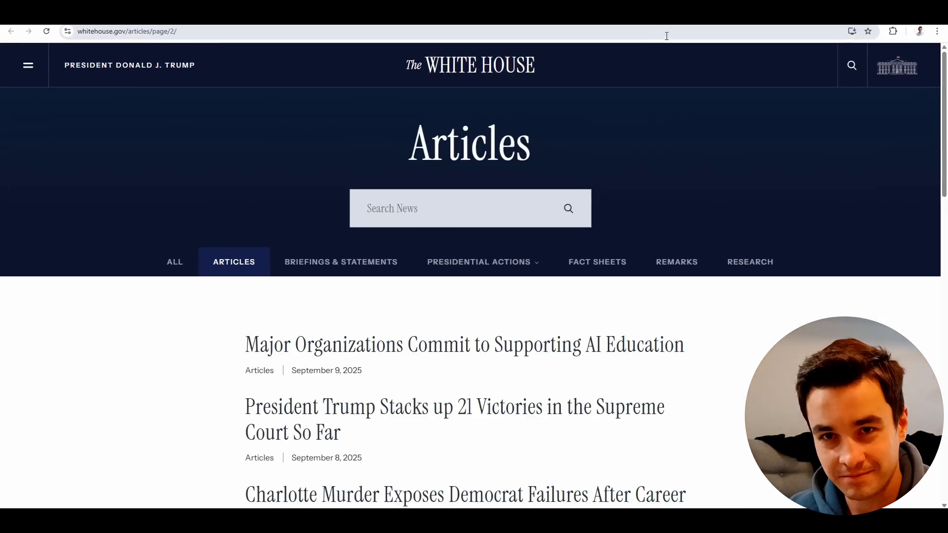
{"action": "key", "text": "alt+Tab"}
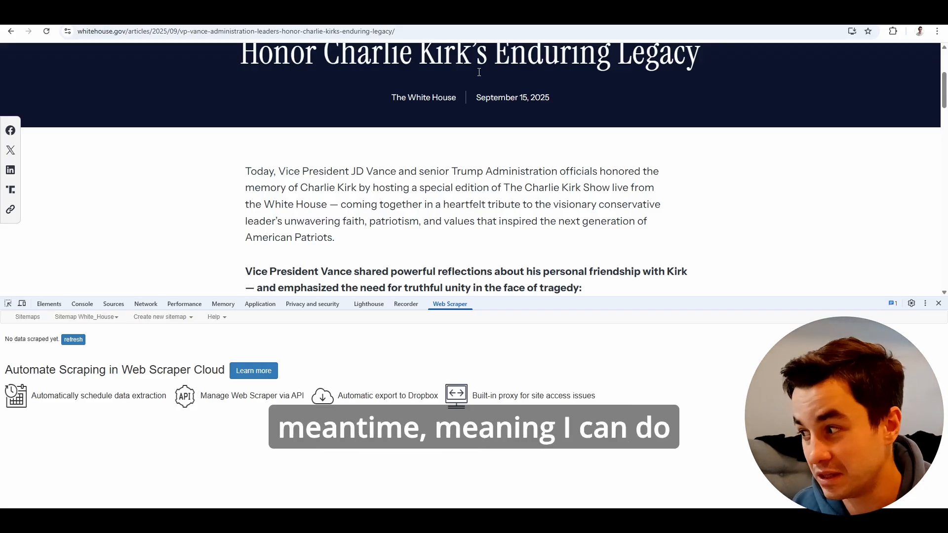
{"action": "key", "text": "alt+Tab"}
{"action": "type", "text": "kjlmsqdhjmfghjkqdhiujkm"}
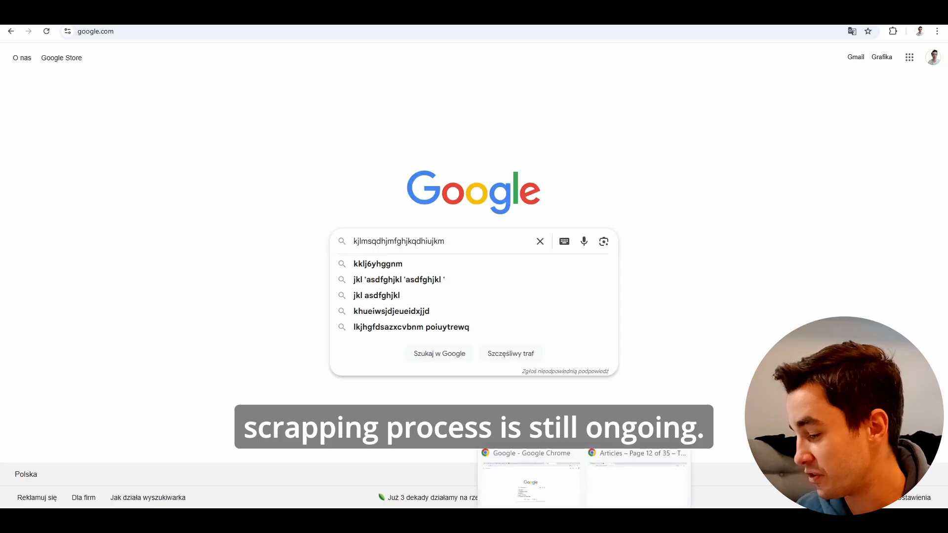
{"action": "left_click", "coordinate": [625, 480]}
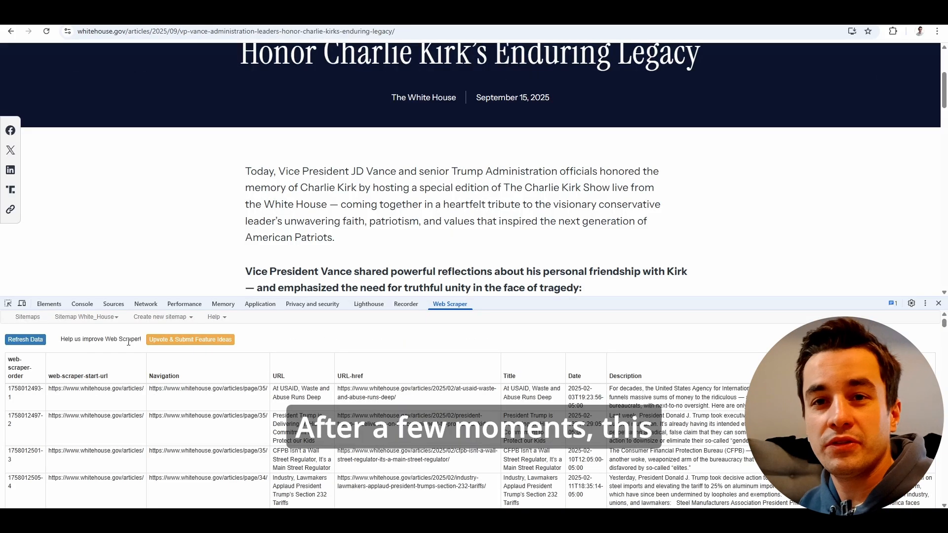
Refresh the scraped data of the White_House sitemap and export it as an XLSX file.
{"action": "left_click", "coordinate": [41, 344]}
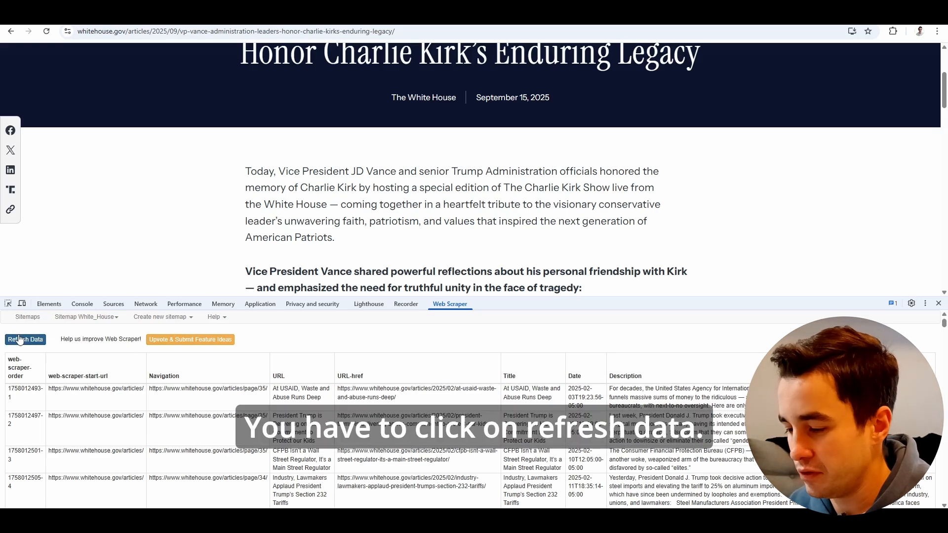
{"action": "left_click", "coordinate": [86, 317]}
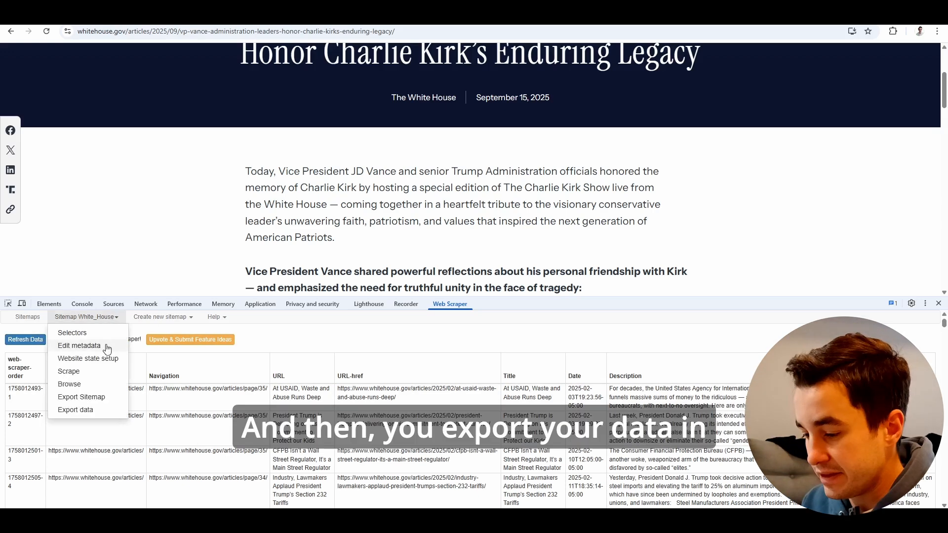
{"action": "left_click", "coordinate": [80, 411]}
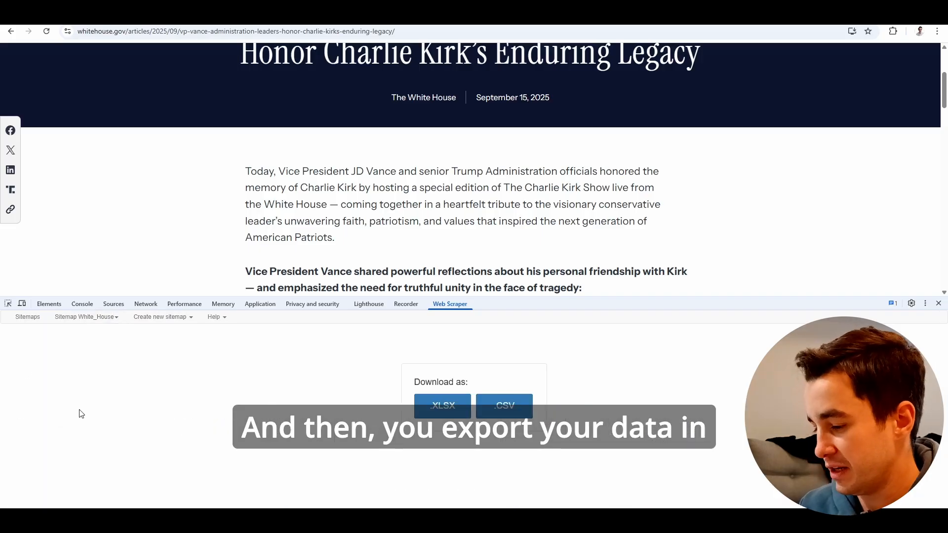
{"action": "left_click", "coordinate": [442, 406]}
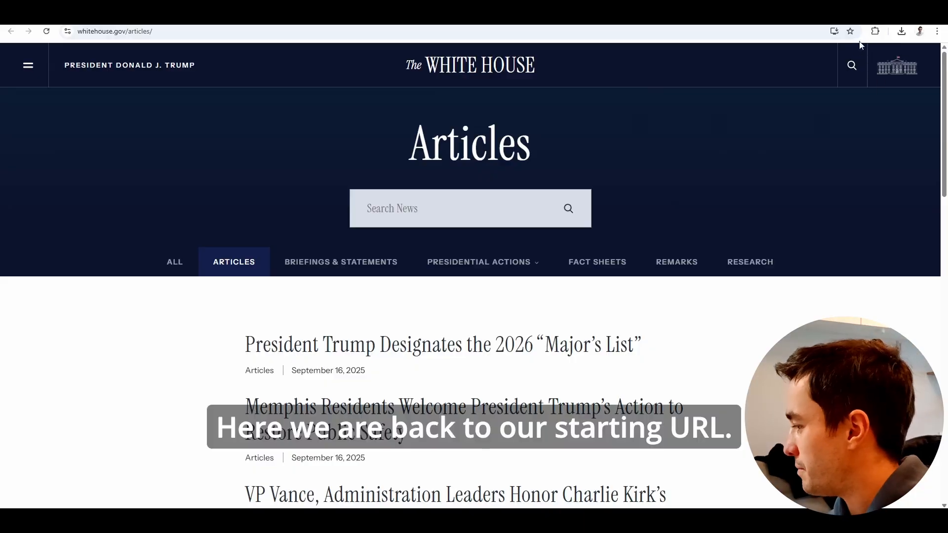
Start the Web Scraper extension's AI wizard on the articles page, skipping category setup and choosing to open each listing.
{"action": "left_click", "coordinate": [874, 33]}
{"action": "left_click", "coordinate": [794, 132]}
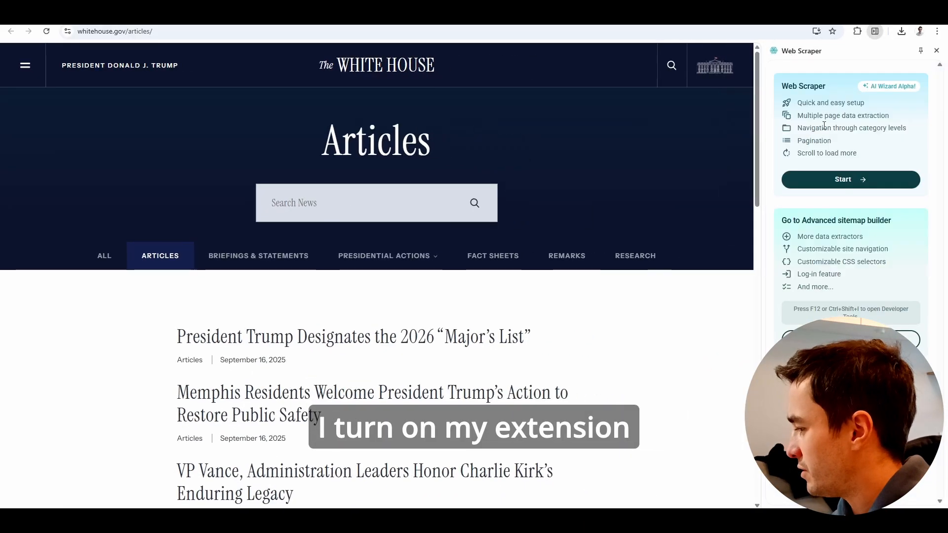
{"action": "left_click", "coordinate": [853, 180]}
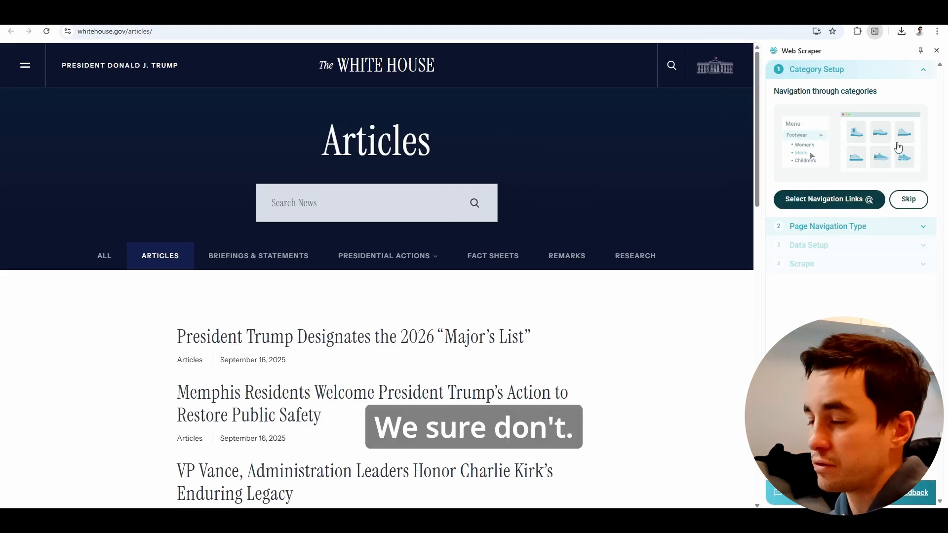
{"action": "left_click", "coordinate": [909, 200]}
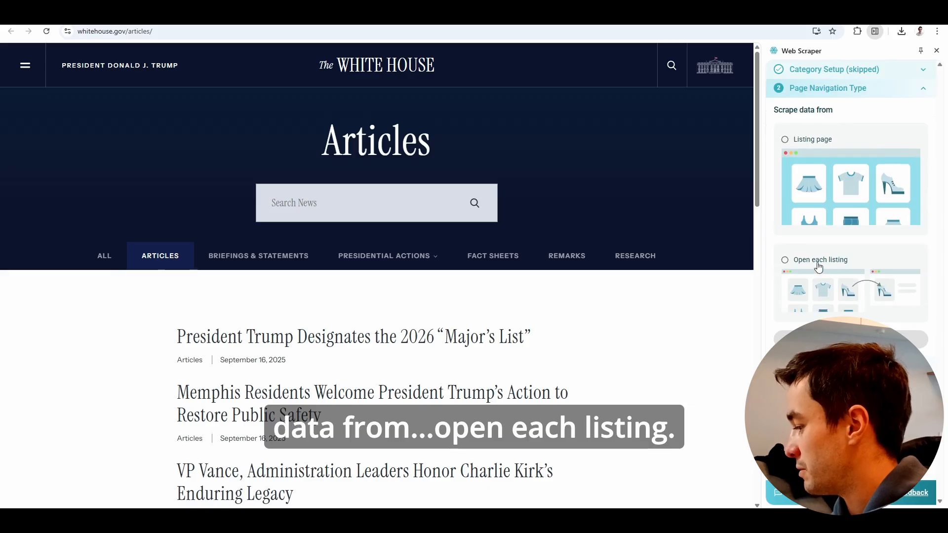
{"action": "left_click", "coordinate": [809, 339]}
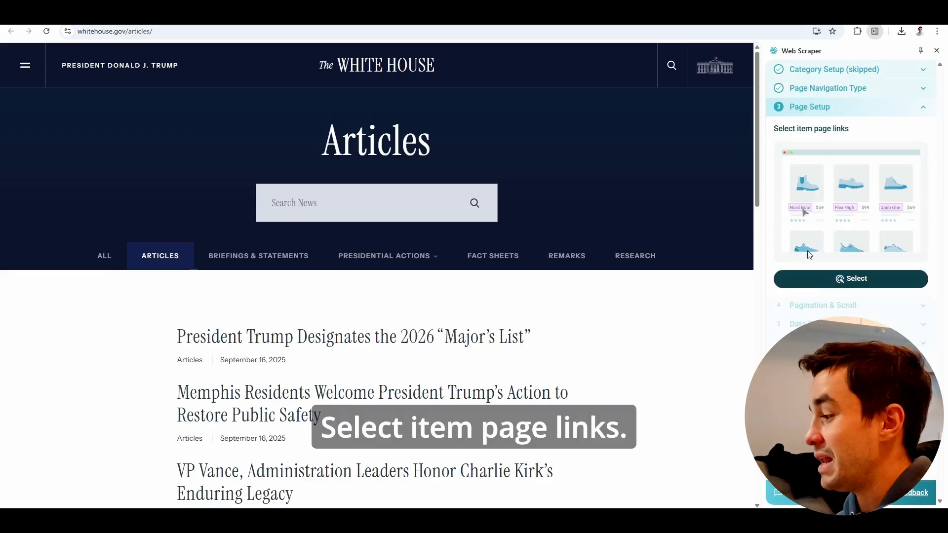
Set the item page links to the article titles, using the first two headlines in the list as samples.
{"action": "left_click", "coordinate": [810, 279]}
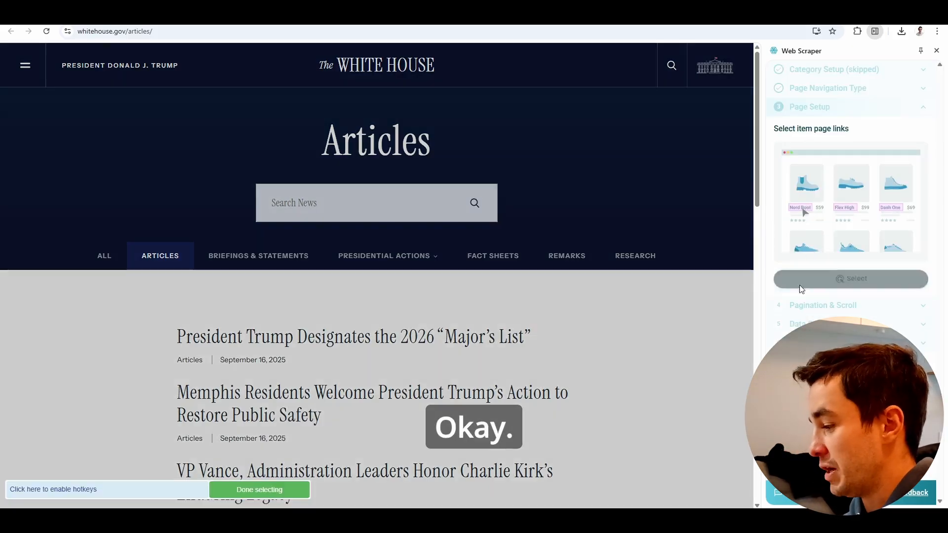
{"action": "scroll", "coordinate": [419, 306], "scroll_direction": "down", "scroll_amount": 3}
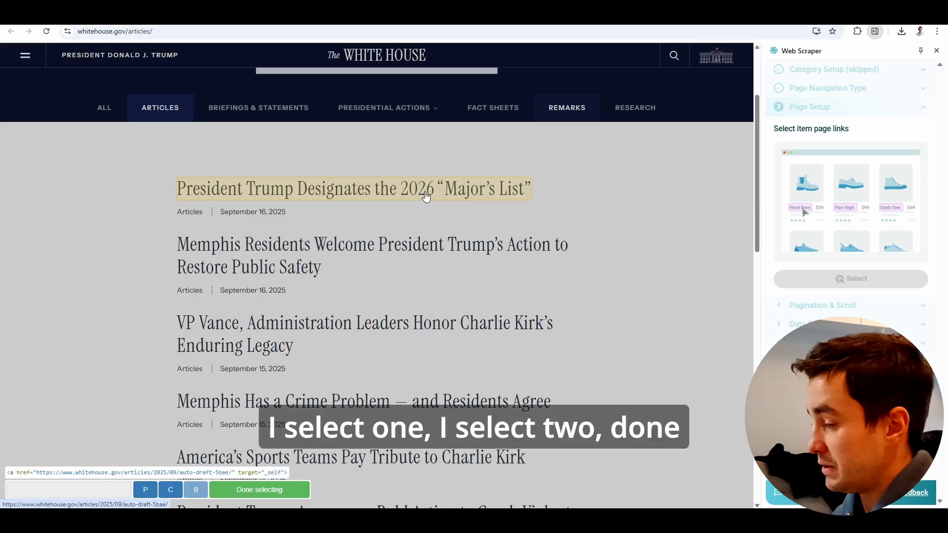
{"action": "left_click", "coordinate": [427, 195]}
{"action": "left_click", "coordinate": [425, 254]}
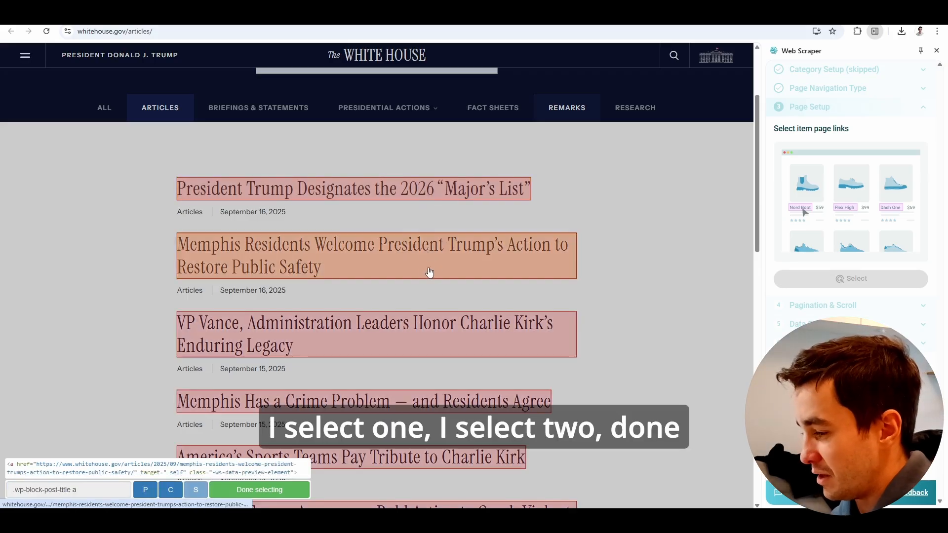
{"action": "left_click", "coordinate": [275, 493]}
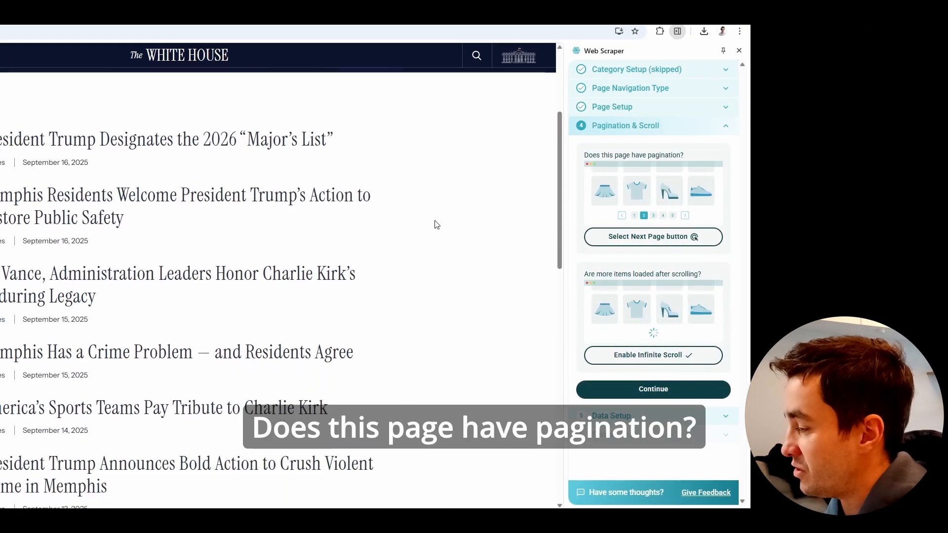
Accept the item page links and set the pagination to the Next link below the article list.
{"action": "scroll", "coordinate": [437, 225], "scroll_direction": "down", "scroll_amount": 3}
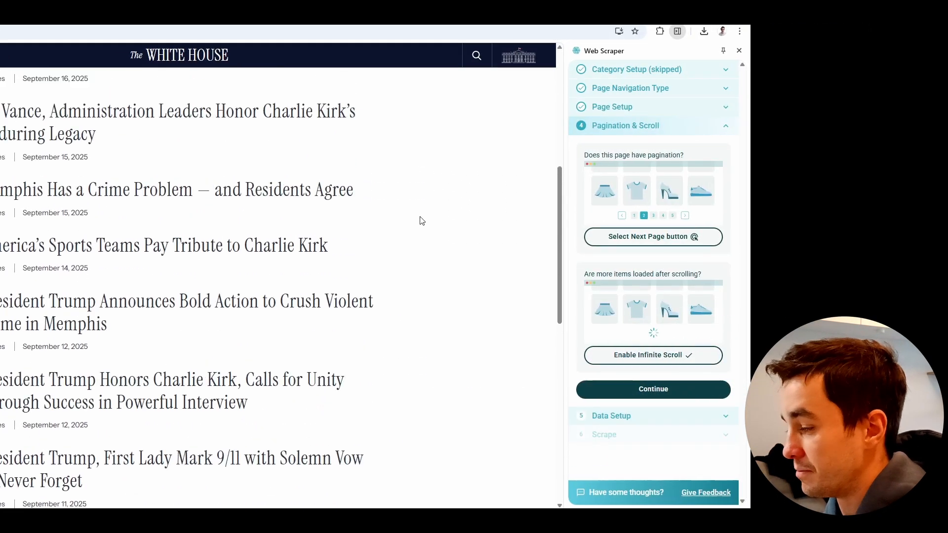
{"action": "scroll", "coordinate": [419, 217], "scroll_direction": "up", "scroll_amount": 1}
{"action": "scroll", "coordinate": [416, 220], "scroll_direction": "down", "scroll_amount": 1}
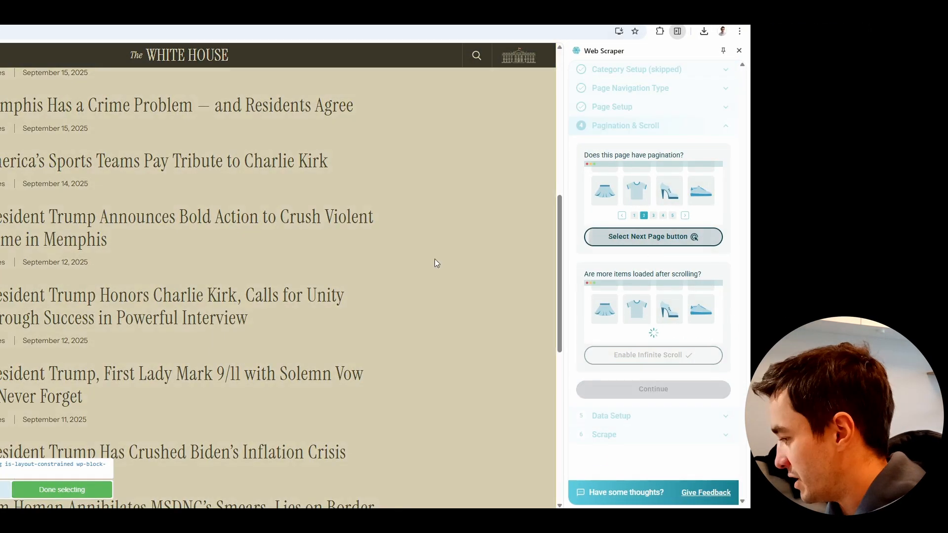
{"action": "scroll", "coordinate": [437, 263], "scroll_direction": "down", "scroll_amount": 6}
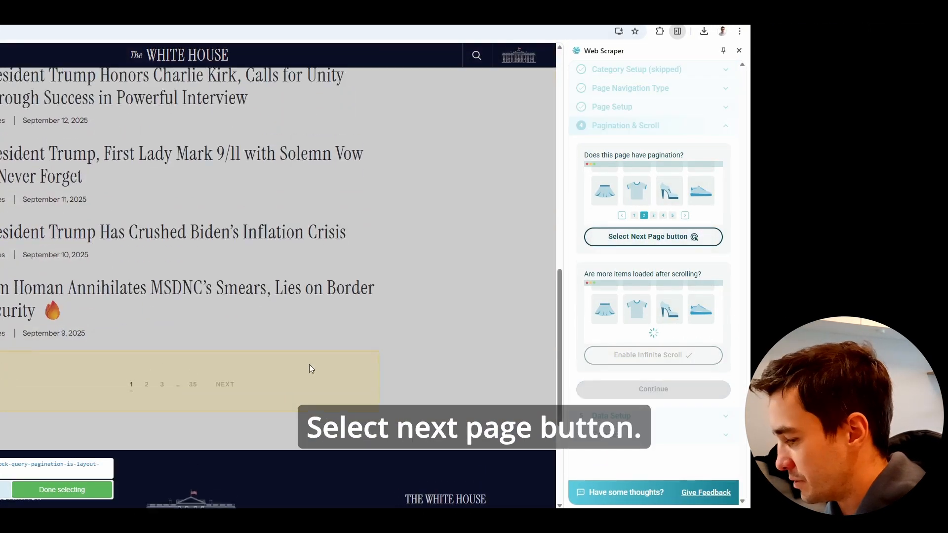
{"action": "left_click", "coordinate": [223, 314]}
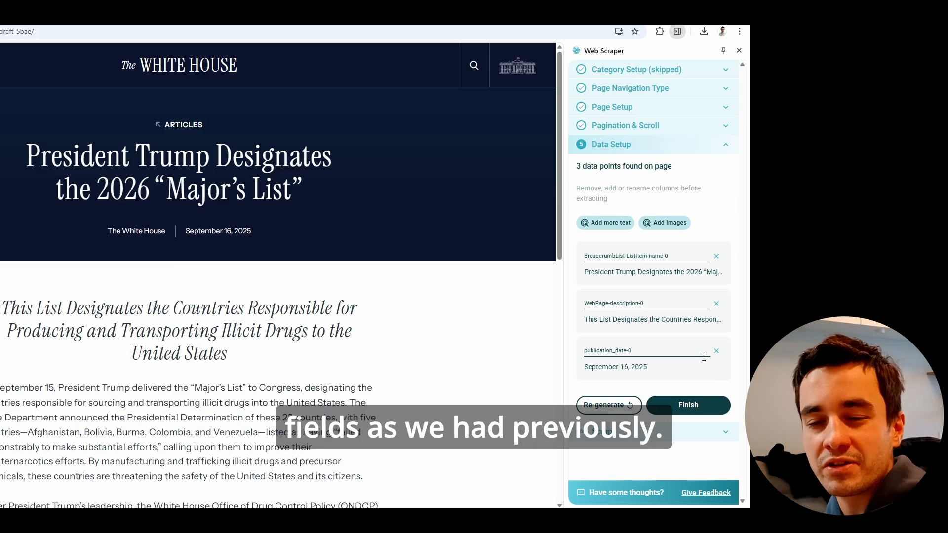
Finish the data setup with the suggested columns, scrape the page and export the records as XLSX.
{"action": "left_click", "coordinate": [688, 405]}
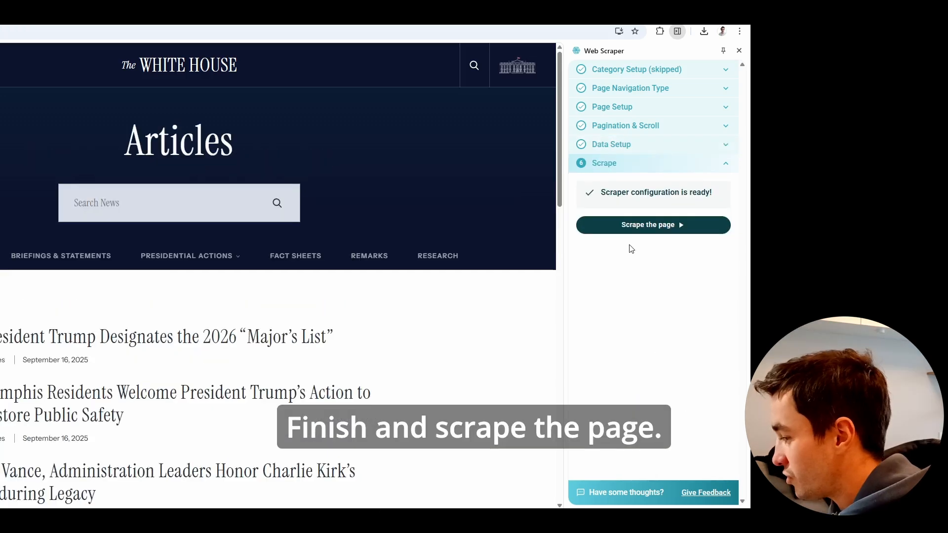
{"action": "left_click", "coordinate": [643, 225]}
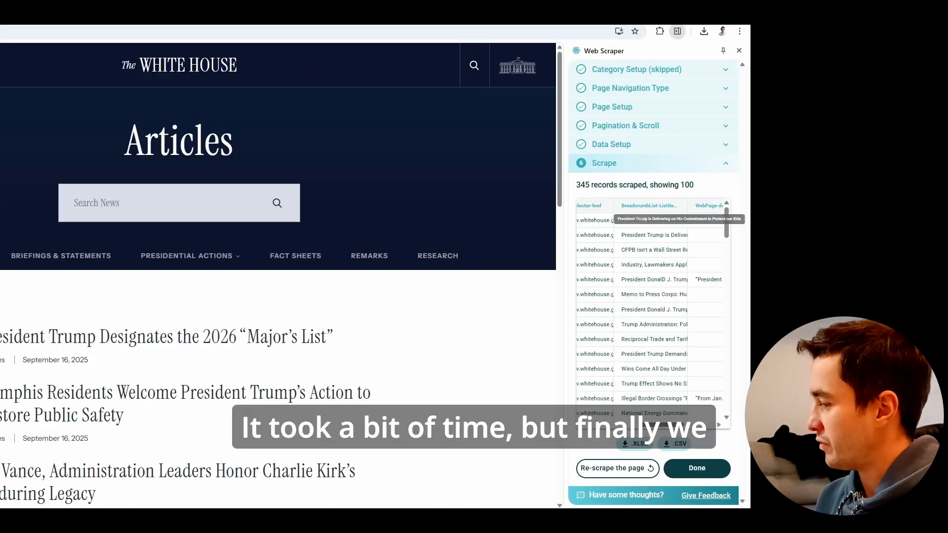
{"action": "left_click", "coordinate": [697, 469]}
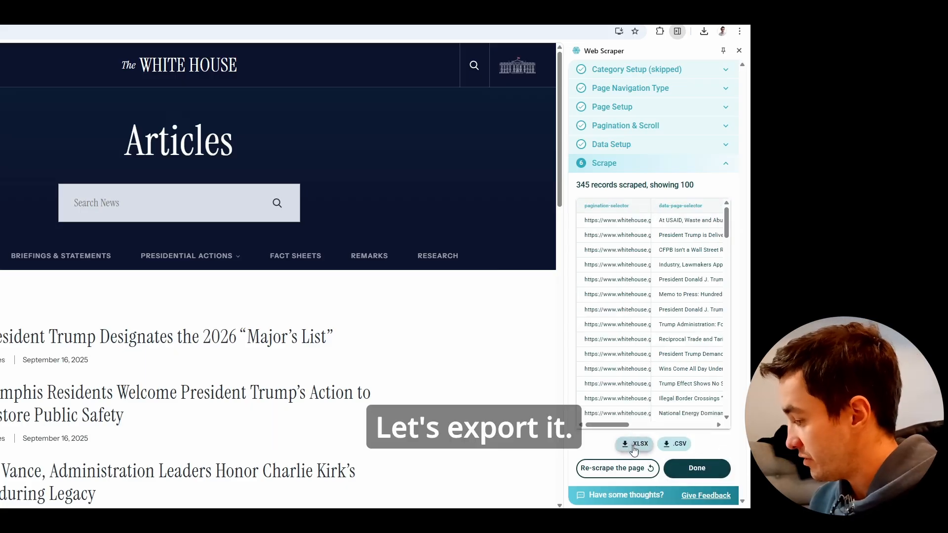
{"action": "left_click", "coordinate": [634, 444]}
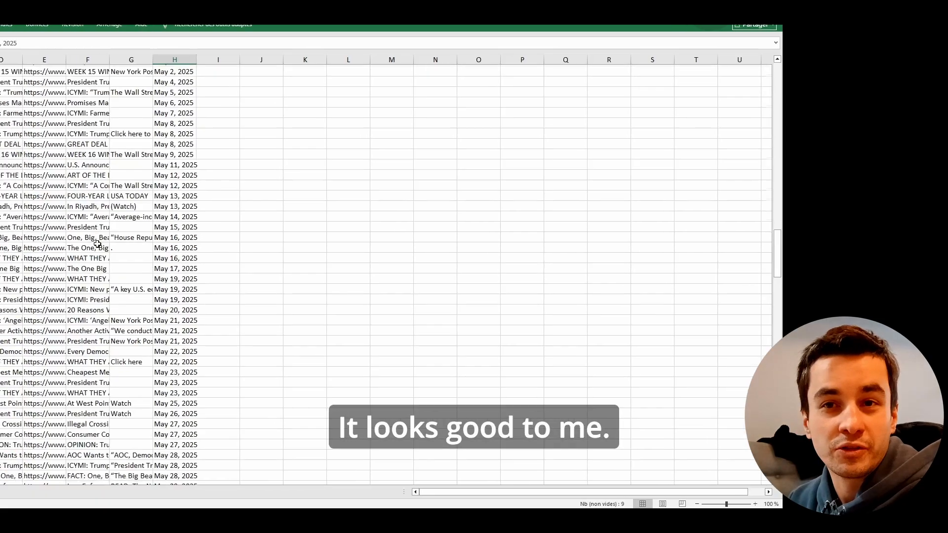
Switch to the exported spreadsheet in Excel and look through its rows of article titles, descriptions and dates.
{"action": "scroll", "coordinate": [263, 242], "scroll_direction": "down", "scroll_amount": 20}
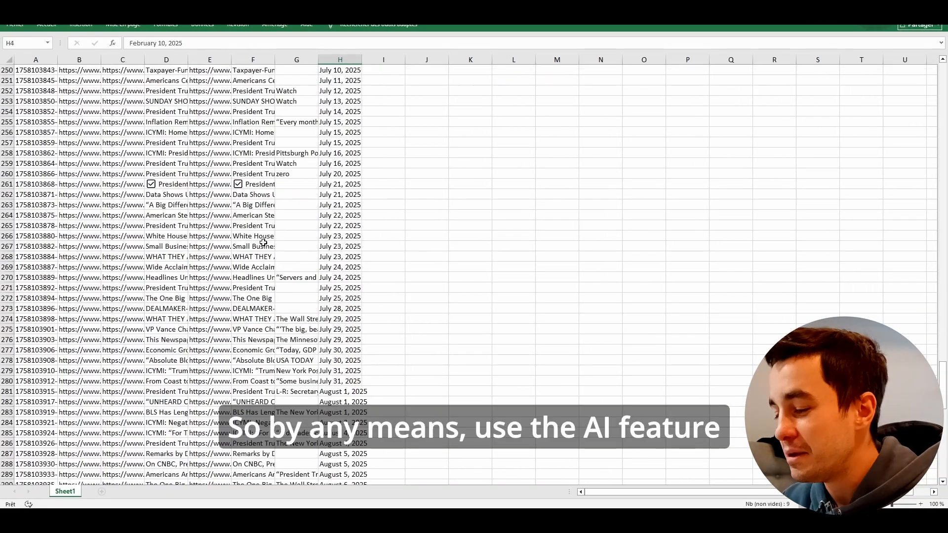
{"action": "scroll", "coordinate": [278, 326], "scroll_direction": "down", "scroll_amount": 20}
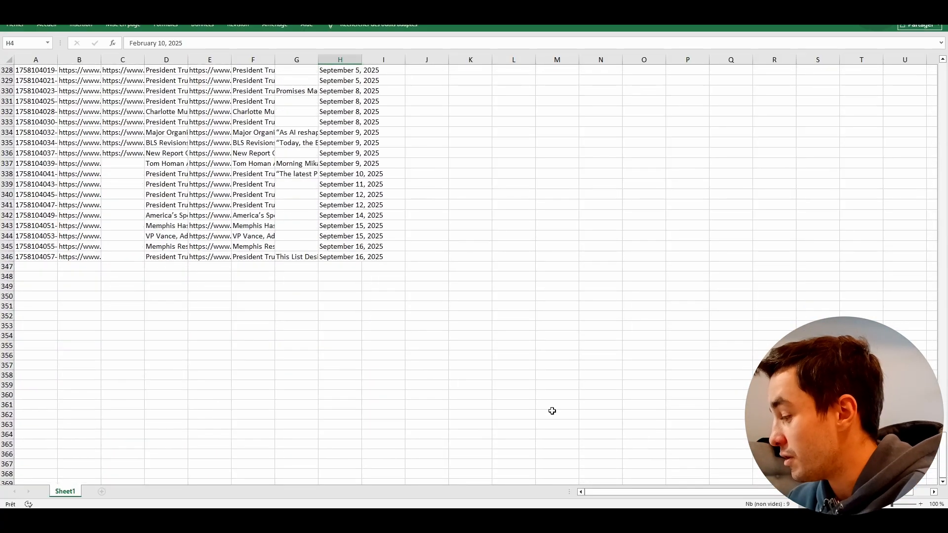
{"action": "scroll", "coordinate": [567, 457], "scroll_direction": "up", "scroll_amount": 20}
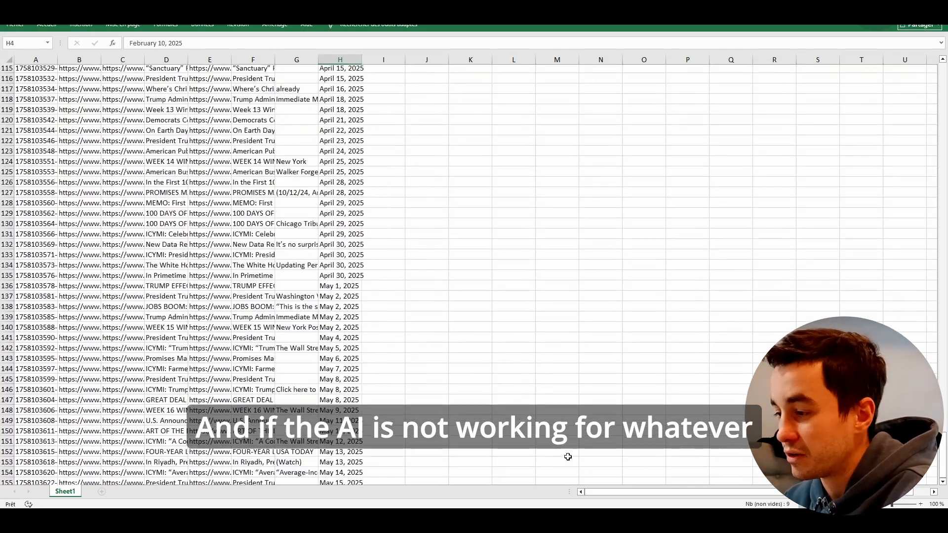